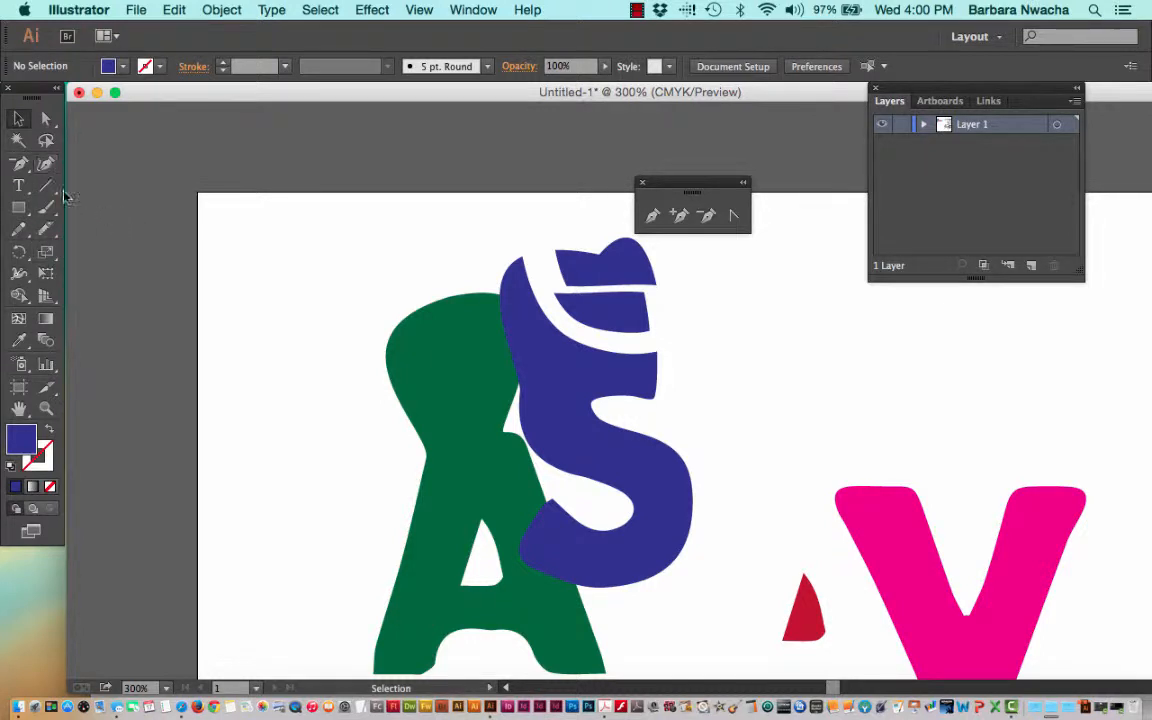
Paint a freehand blue zigzag beside the green A and move the blue S's top fragment onto its lower end
click(52, 210)
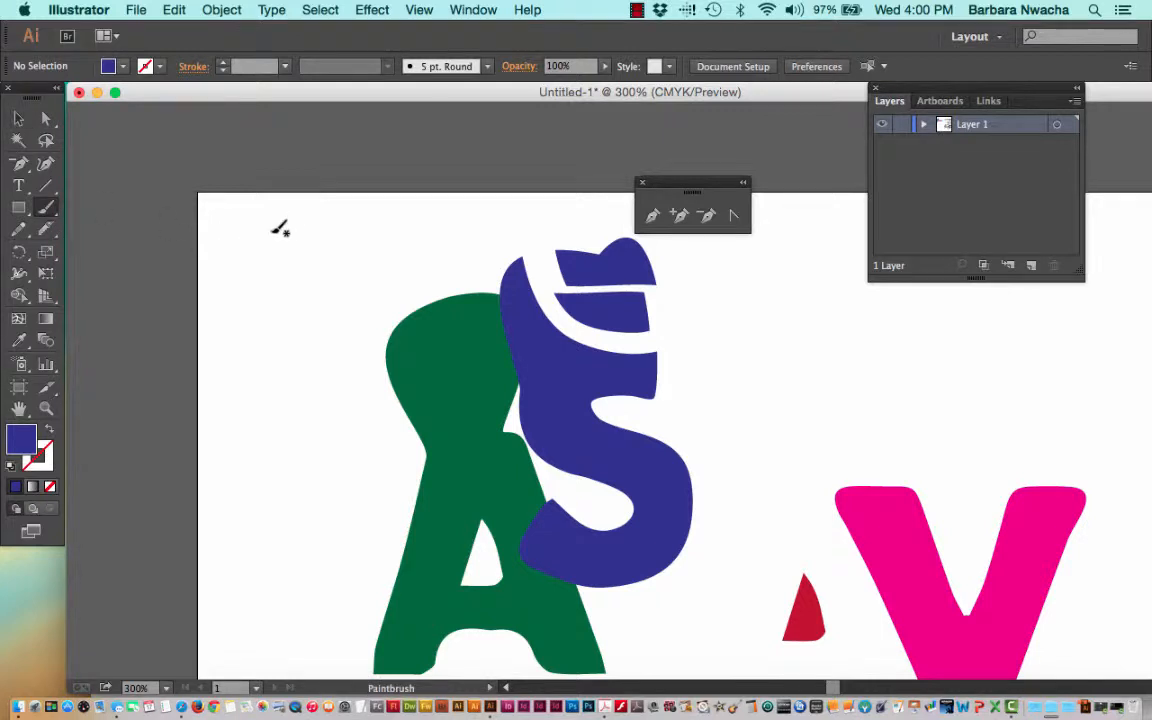
mouse_move(270, 229)
mouse_down()
mouse_move(272, 289)
mouse_move(289, 292)
mouse_move(374, 232)
mouse_move(318, 380)
mouse_up()
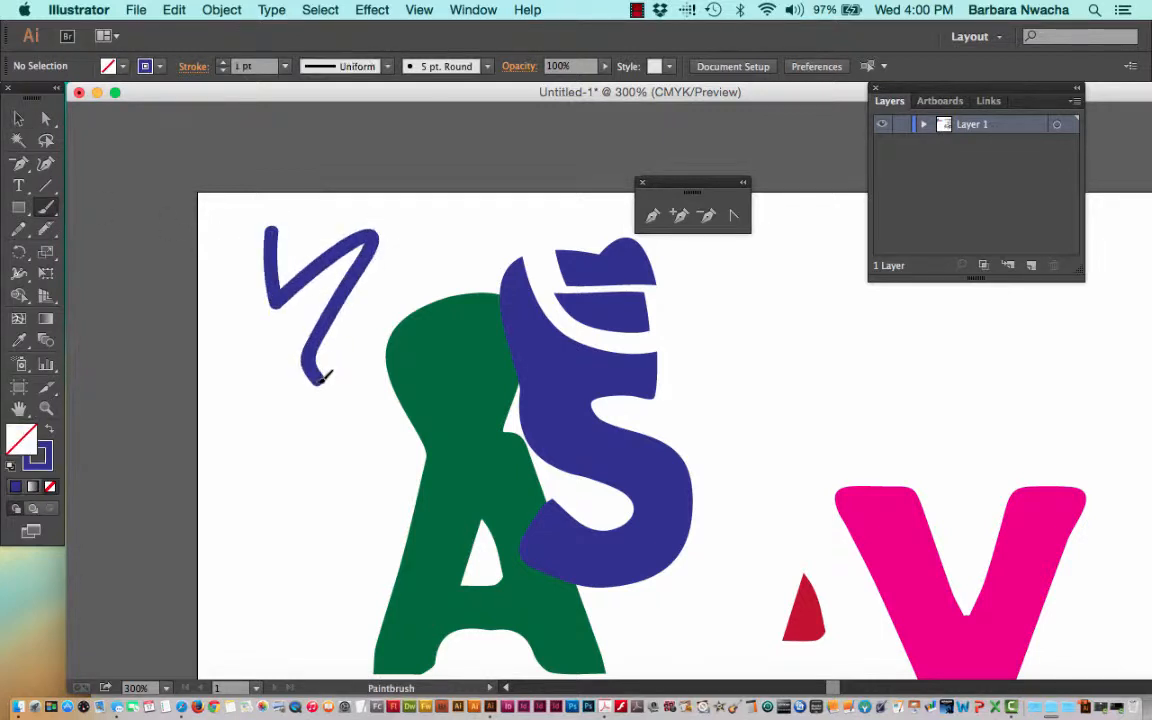
click(18, 118)
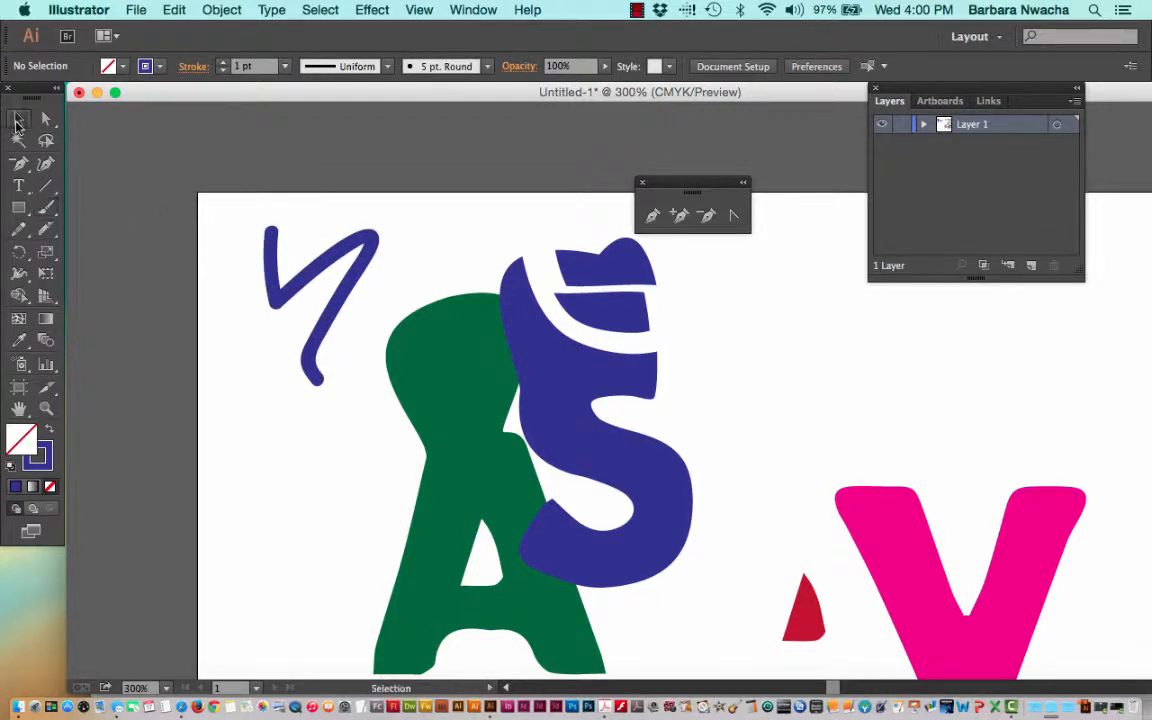
mouse_move(617, 267)
mouse_down()
mouse_move(344, 407)
mouse_move(283, 402)
mouse_move(275, 363)
mouse_move(294, 355)
mouse_up()
click(332, 450)
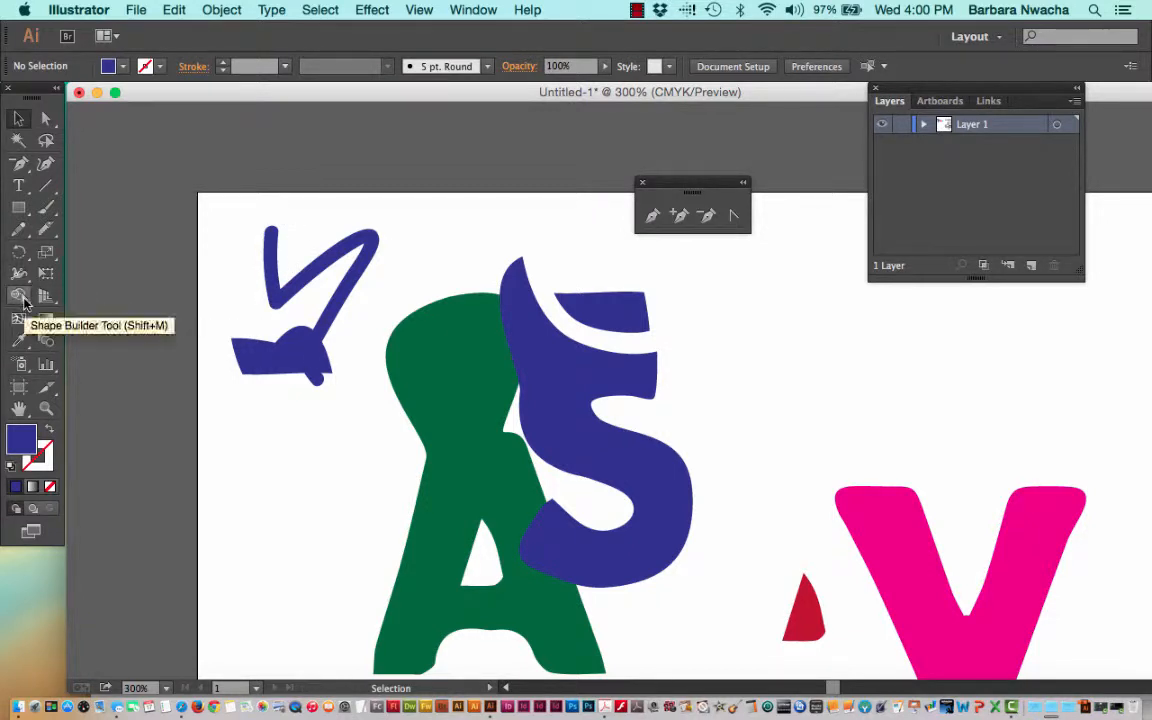
Stretch the painted zigzag wider on both sides and move the blue fragment down beneath its lower end
click(270, 272)
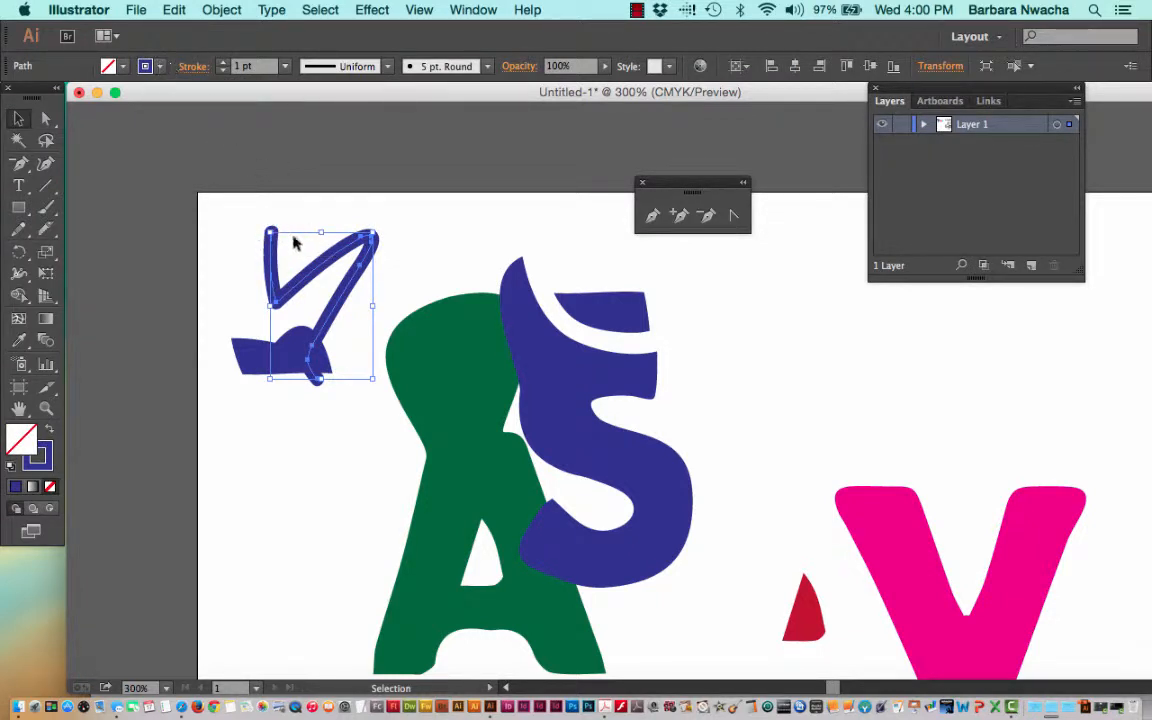
drag(375, 230, 393, 233)
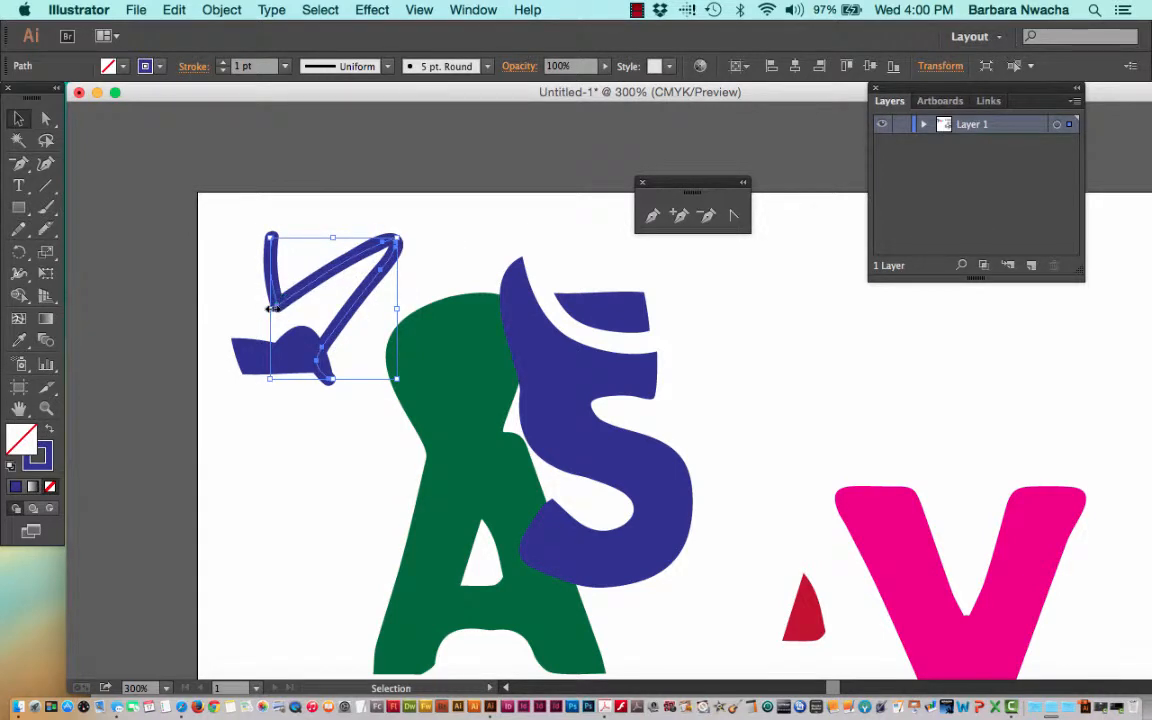
drag(272, 308, 233, 306)
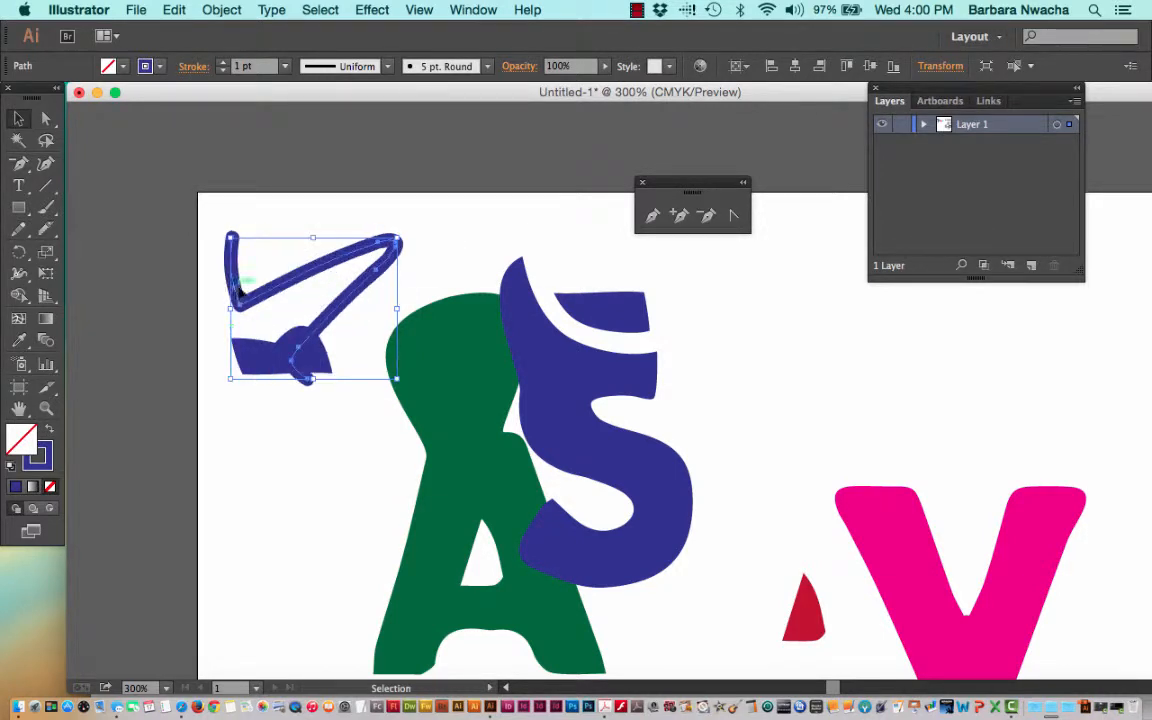
click(307, 451)
mouse_move(260, 360)
mouse_down()
mouse_move(257, 422)
mouse_move(262, 405)
mouse_up()
click(348, 352)
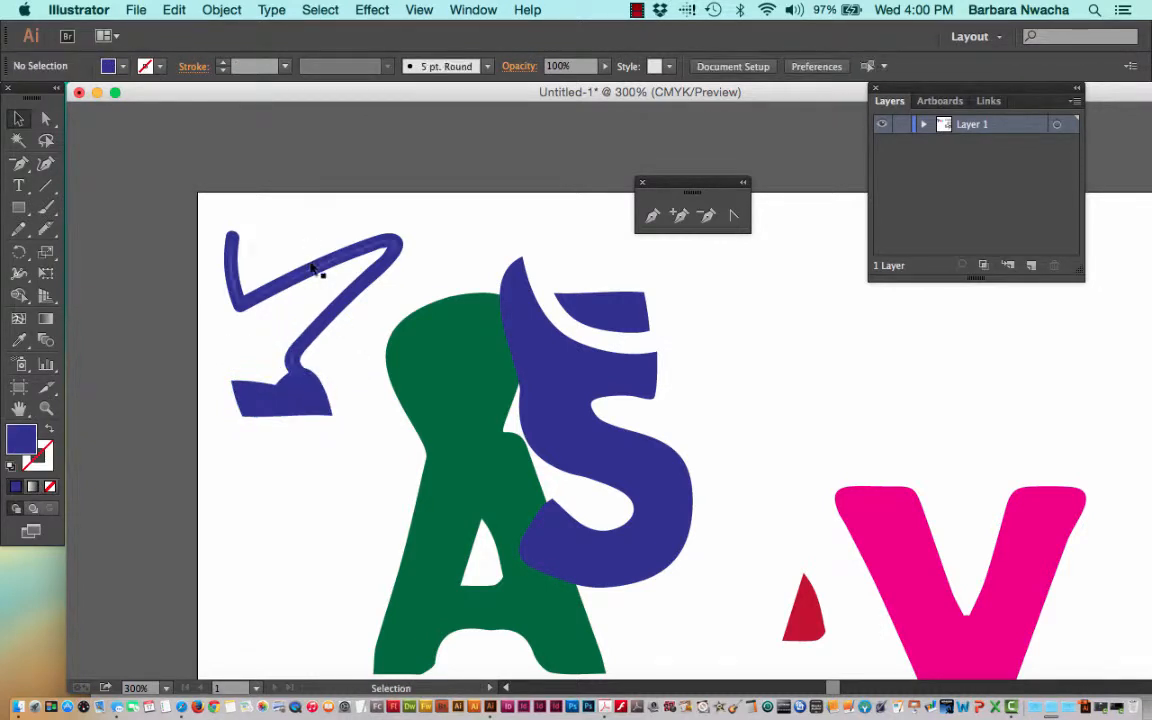
Expand the appearance of the painted zigzag so it becomes a filled outline shape
click(313, 266)
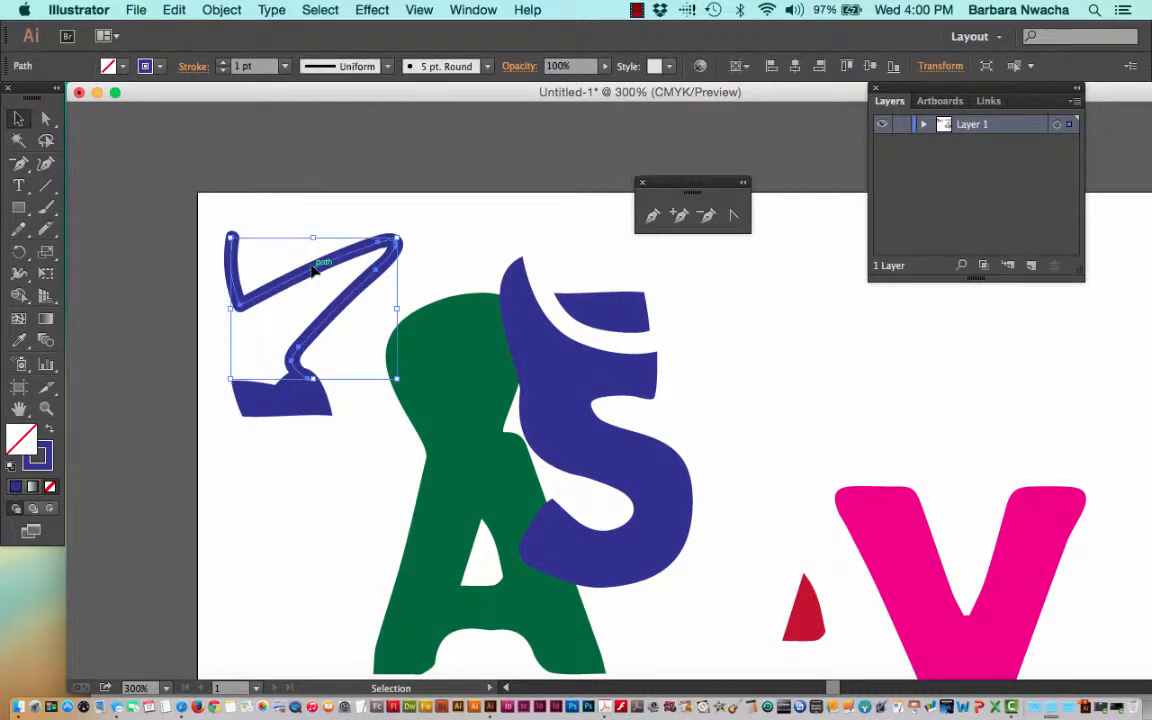
click(176, 10)
mouse_move(222, 12)
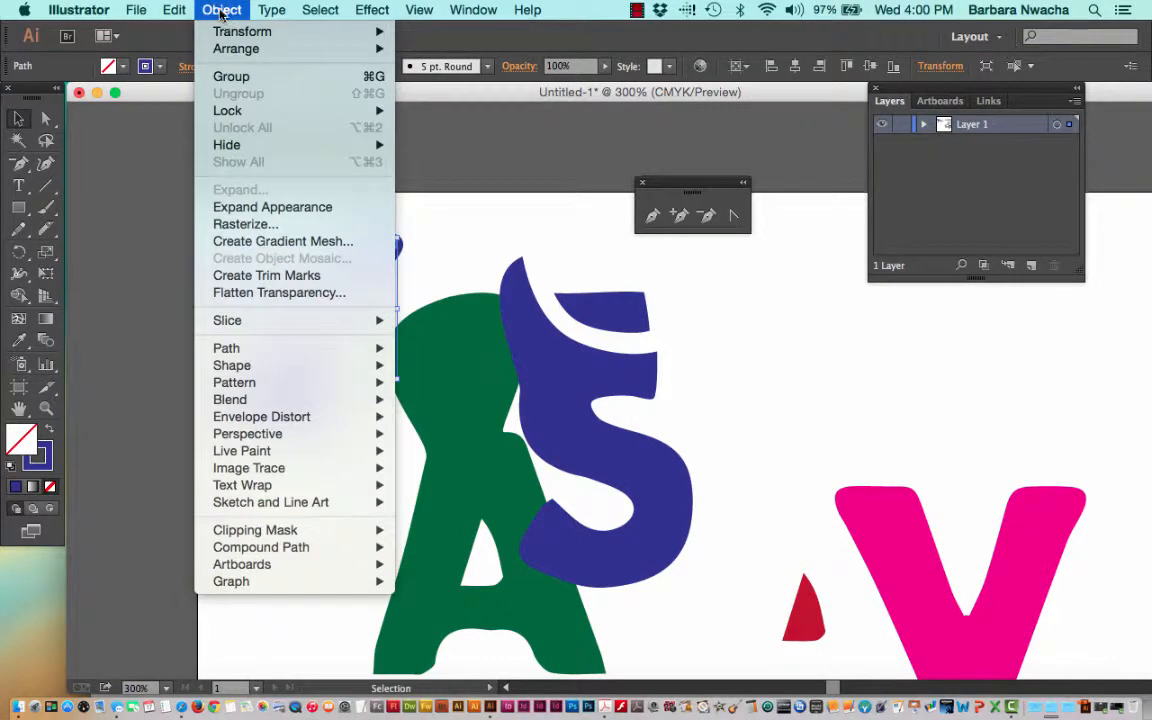
click(313, 207)
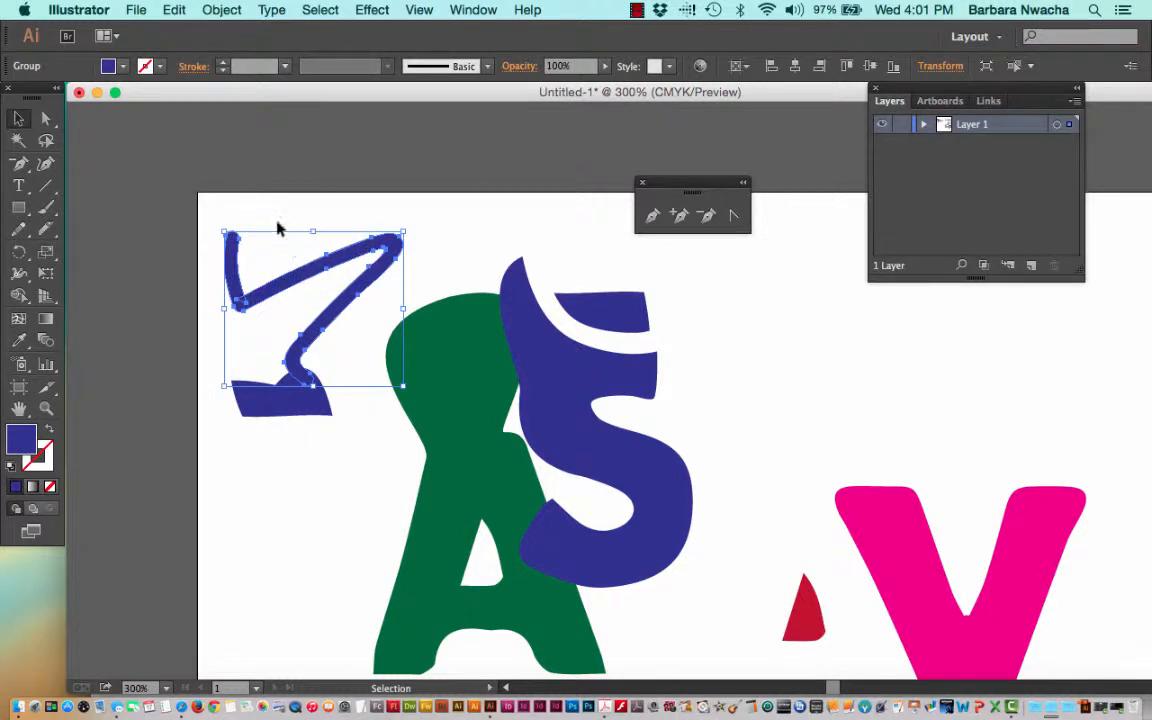
click(277, 232)
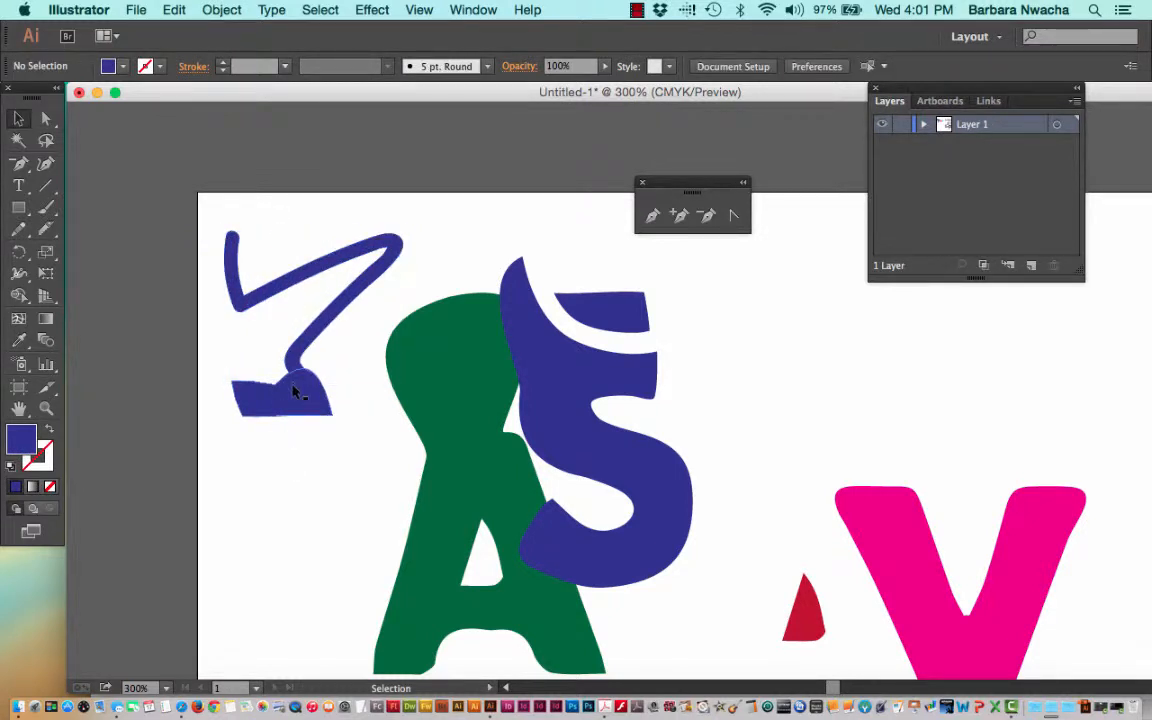
Move the blue fragment up so it overlaps the lower end of the expanded zigzag
drag(293, 393, 293, 379)
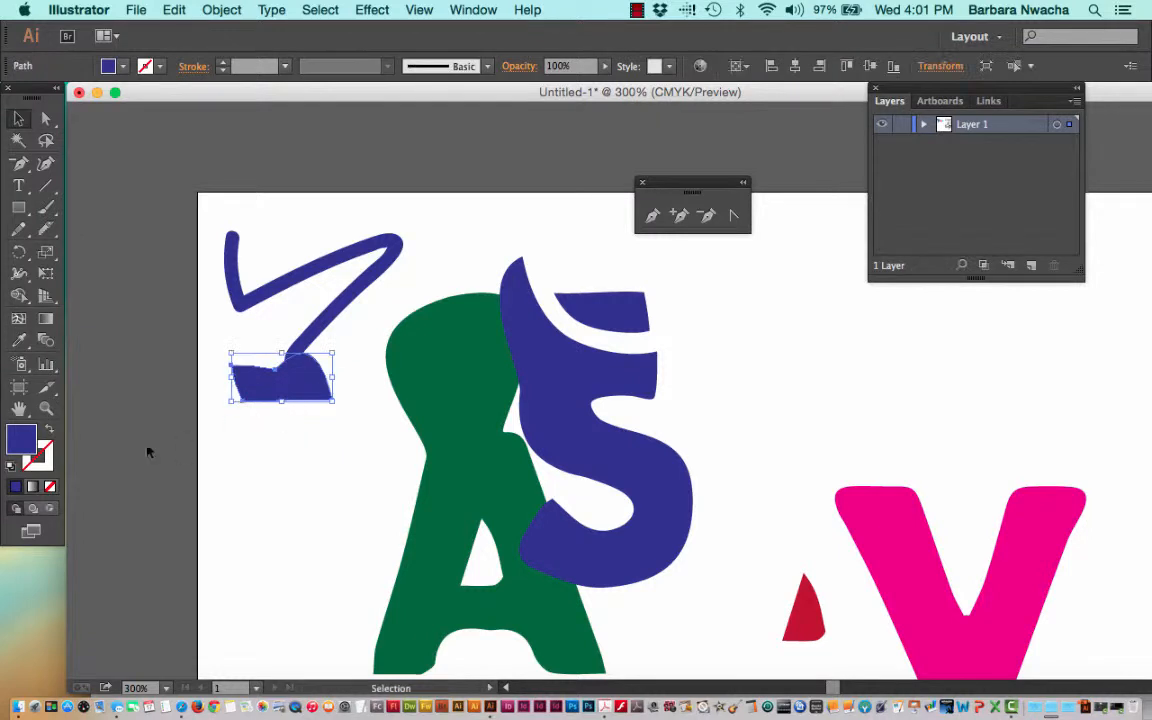
click(45, 408)
click(290, 368)
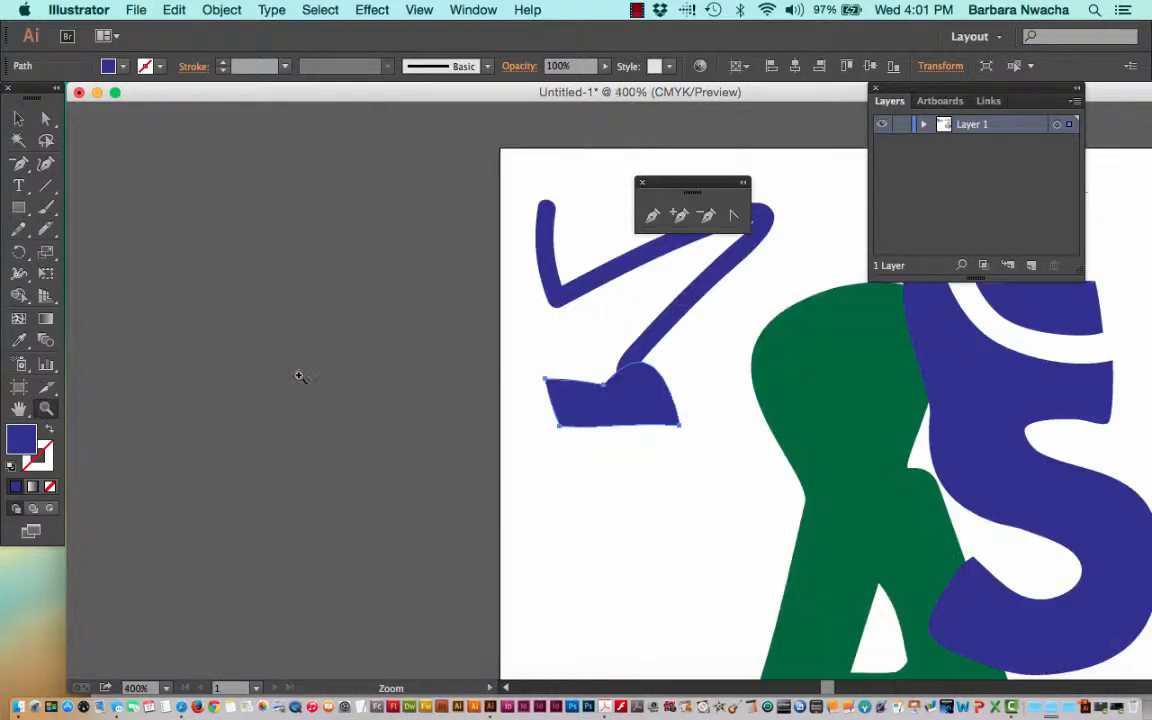
click(726, 405)
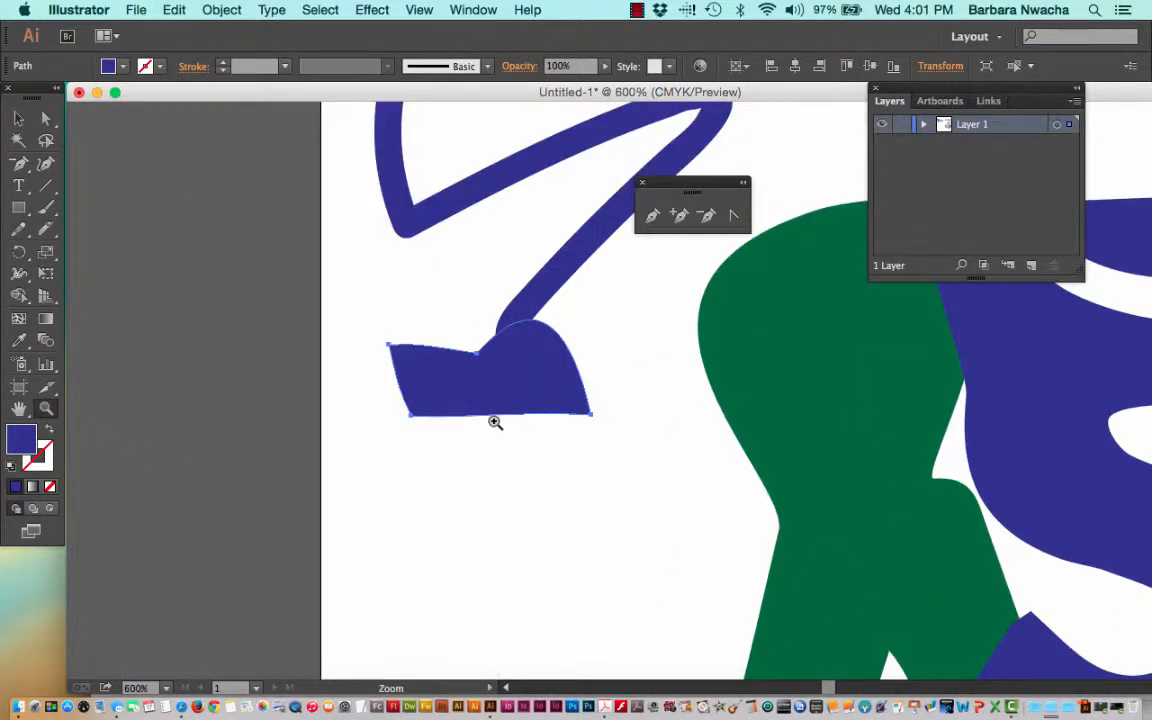
scroll(494, 420, right, 3)
scroll(494, 420, up, 1)
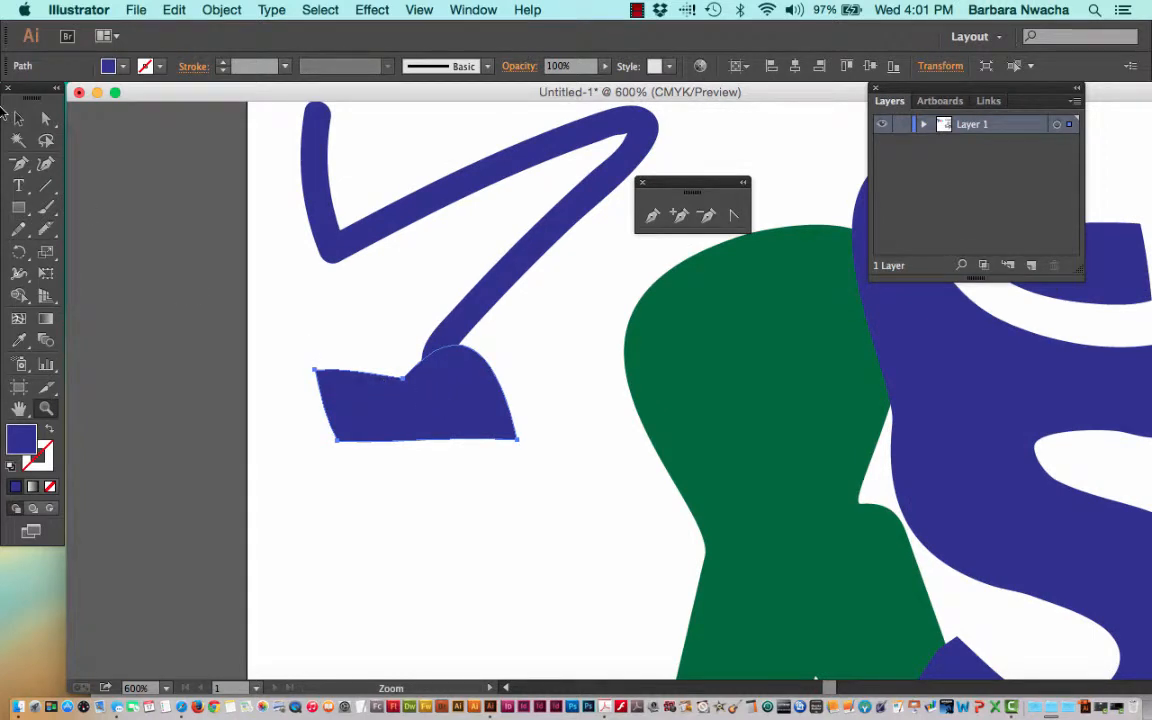
click(18, 118)
click(400, 290)
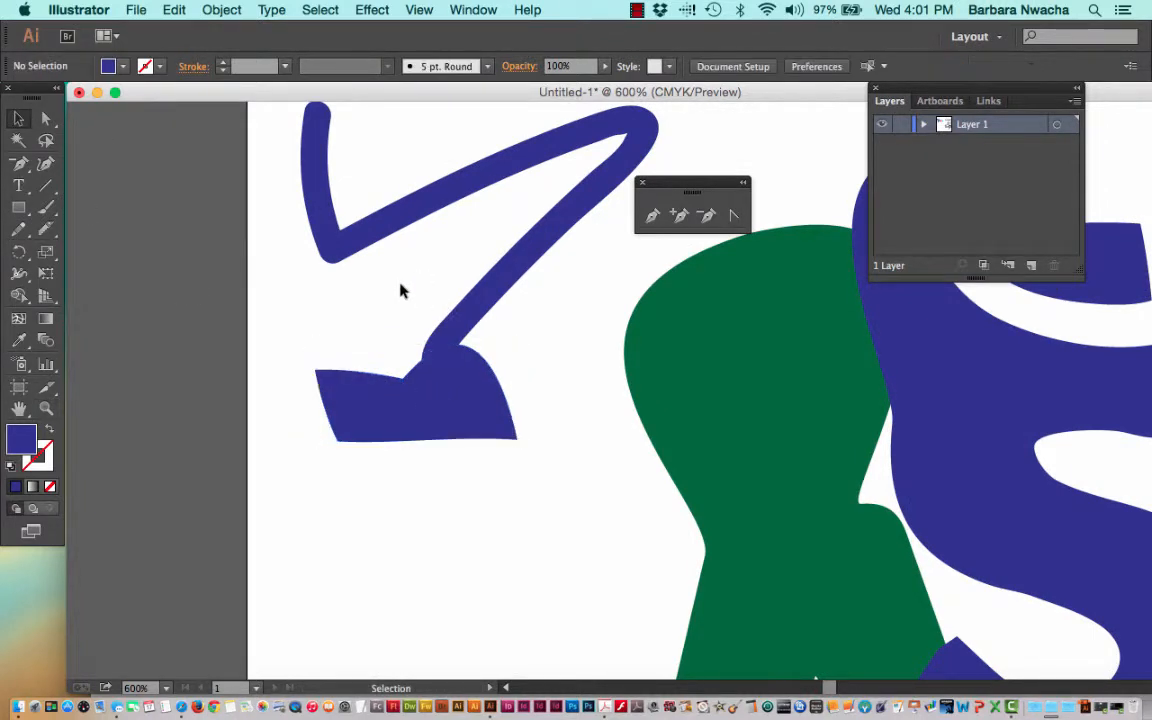
Merge the zigzag and the blue fragment into one shape with the Shape Builder
drag(401, 290, 509, 445)
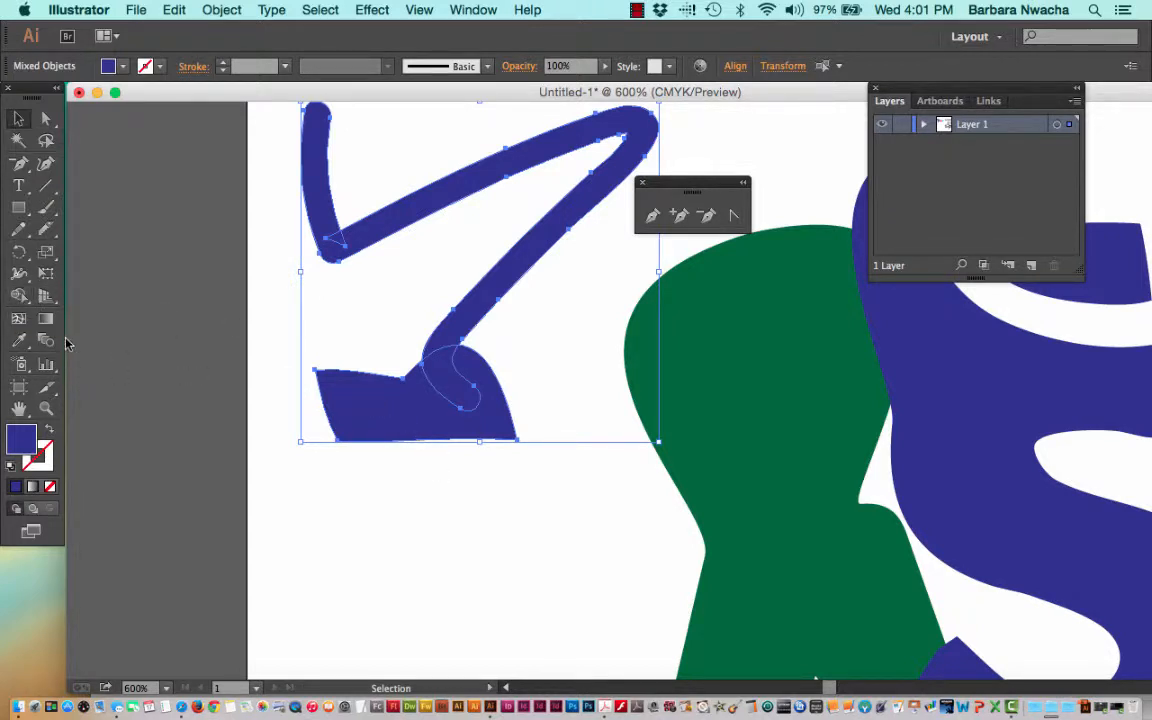
click(19, 295)
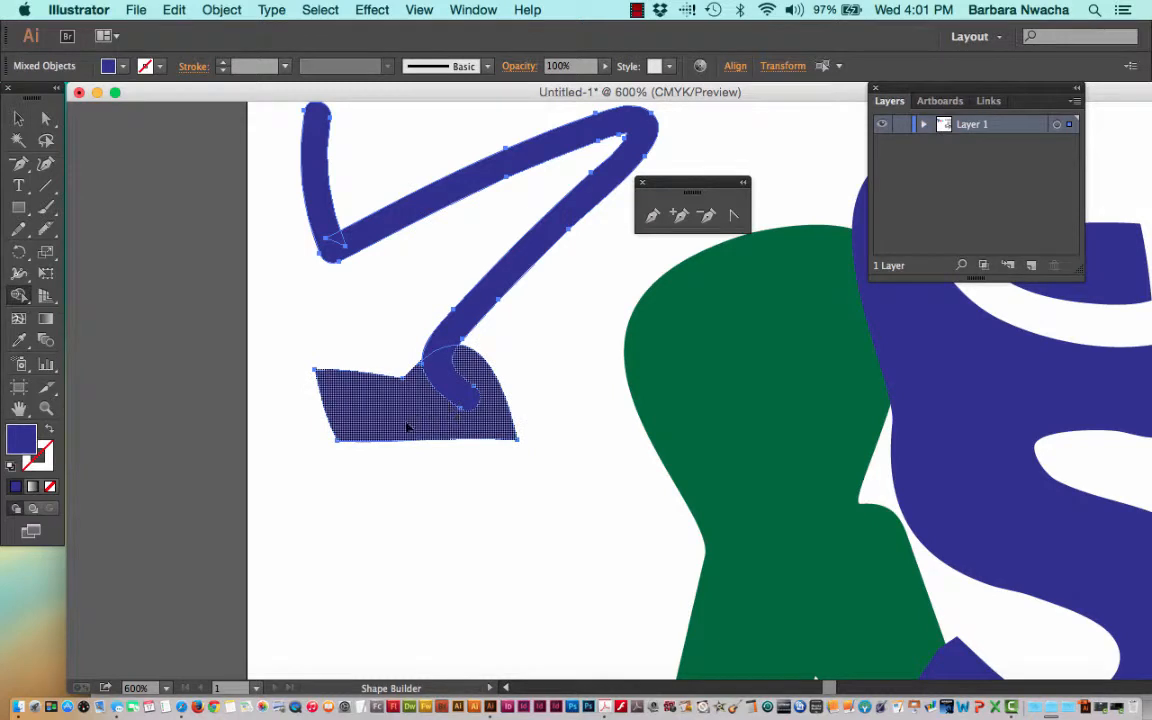
mouse_move(407, 428)
mouse_down()
mouse_move(439, 413)
mouse_move(451, 336)
mouse_up()
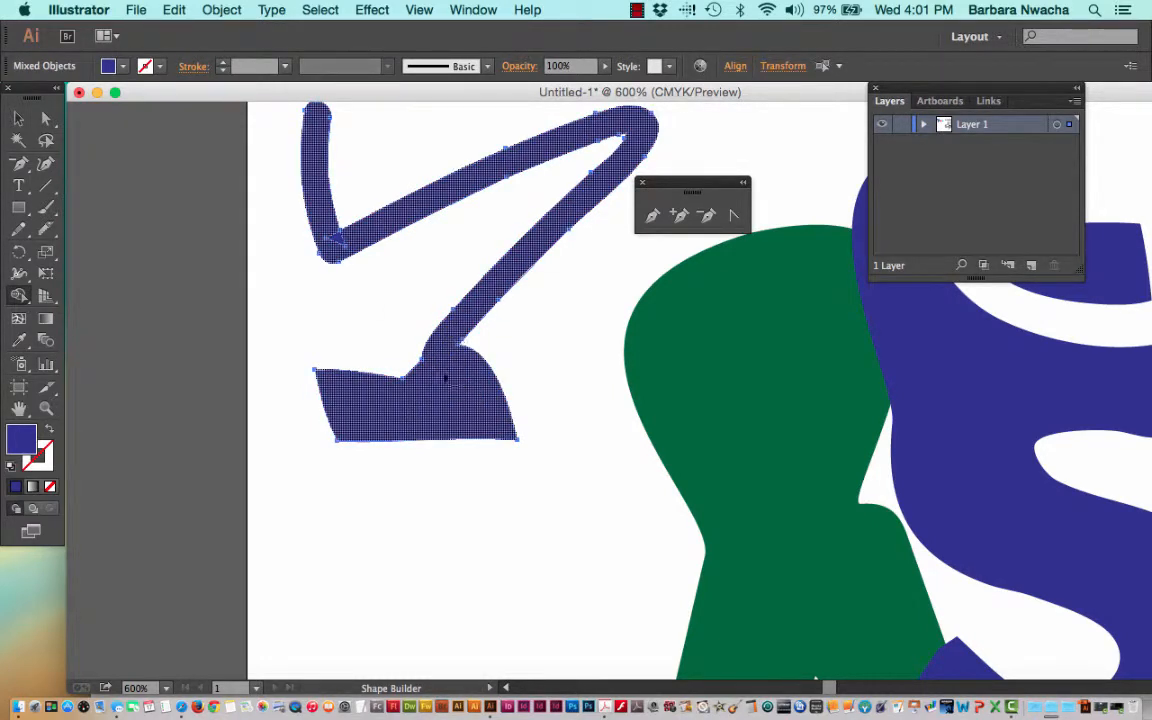
key(v)
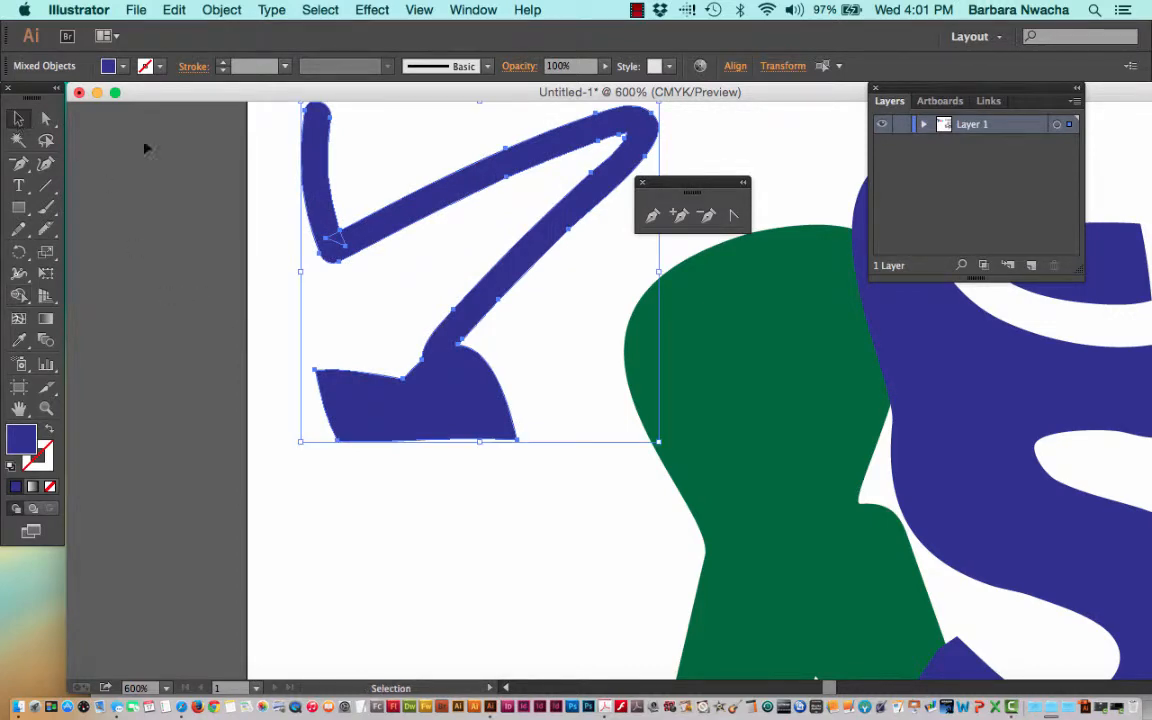
Shift the merged blue shape slightly and move the green A so its top overlaps the blue base
drag(468, 419, 485, 443)
click(769, 384)
drag(769, 384, 524, 566)
Unite the blue zigzag shape and the green A into one green shape with the Shape Builder
drag(356, 371, 548, 532)
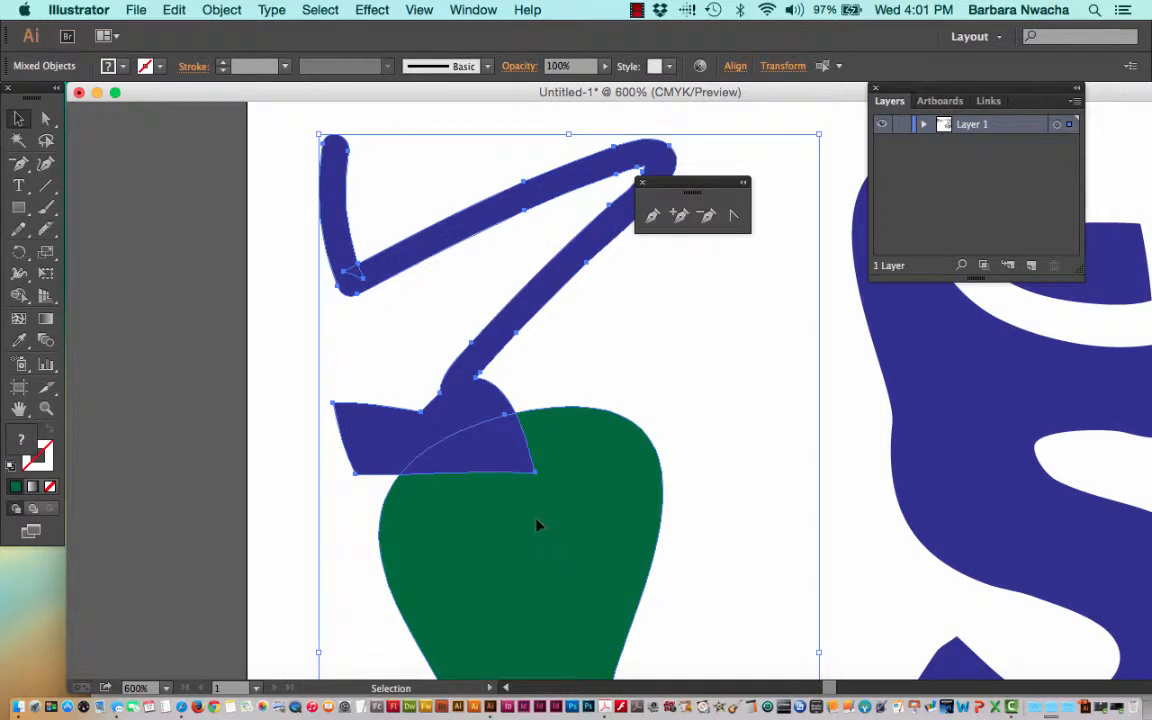
click(18, 297)
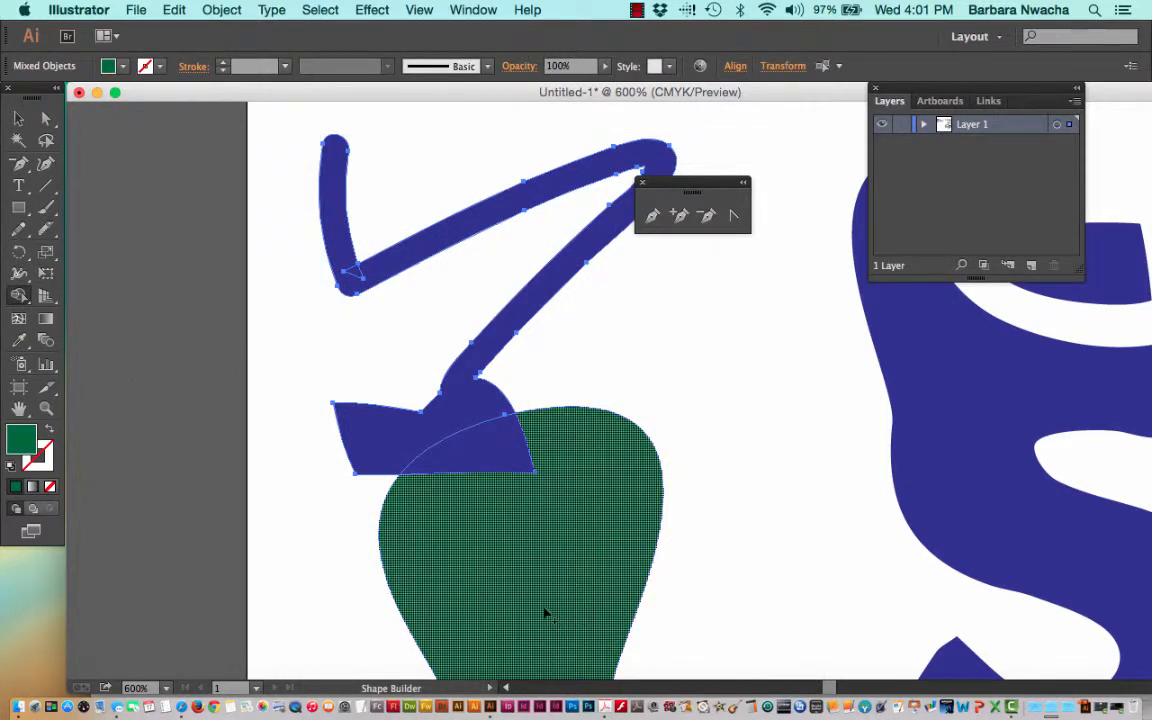
drag(542, 609, 466, 416)
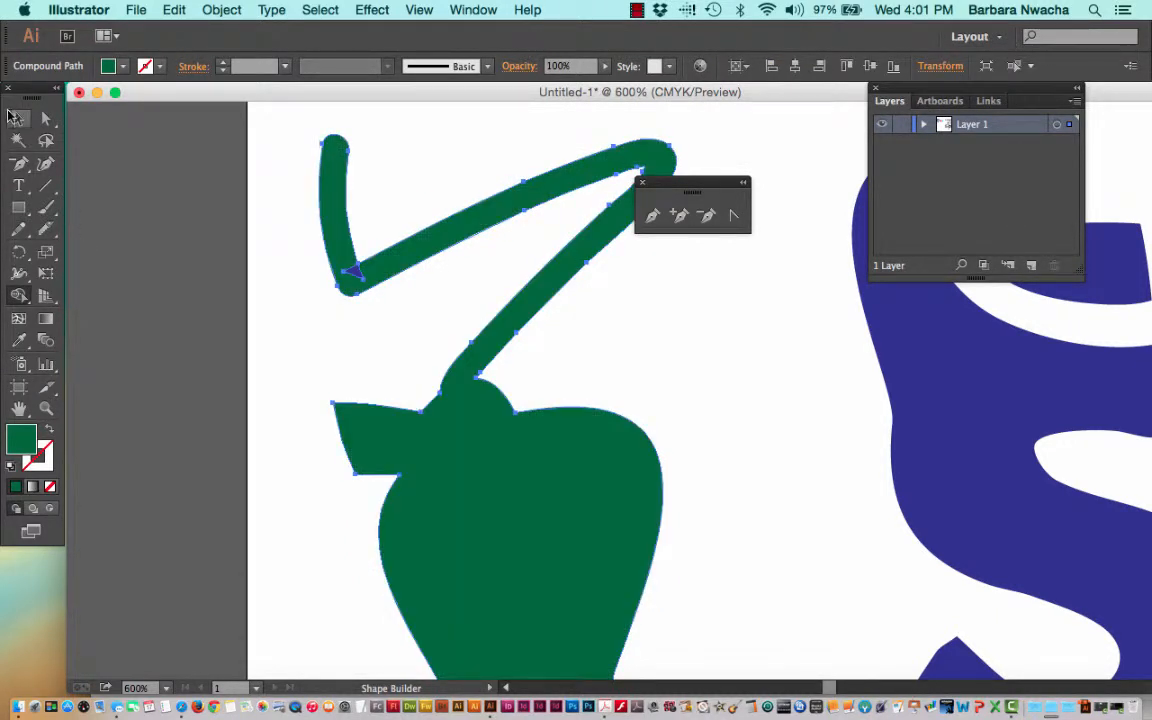
click(16, 120)
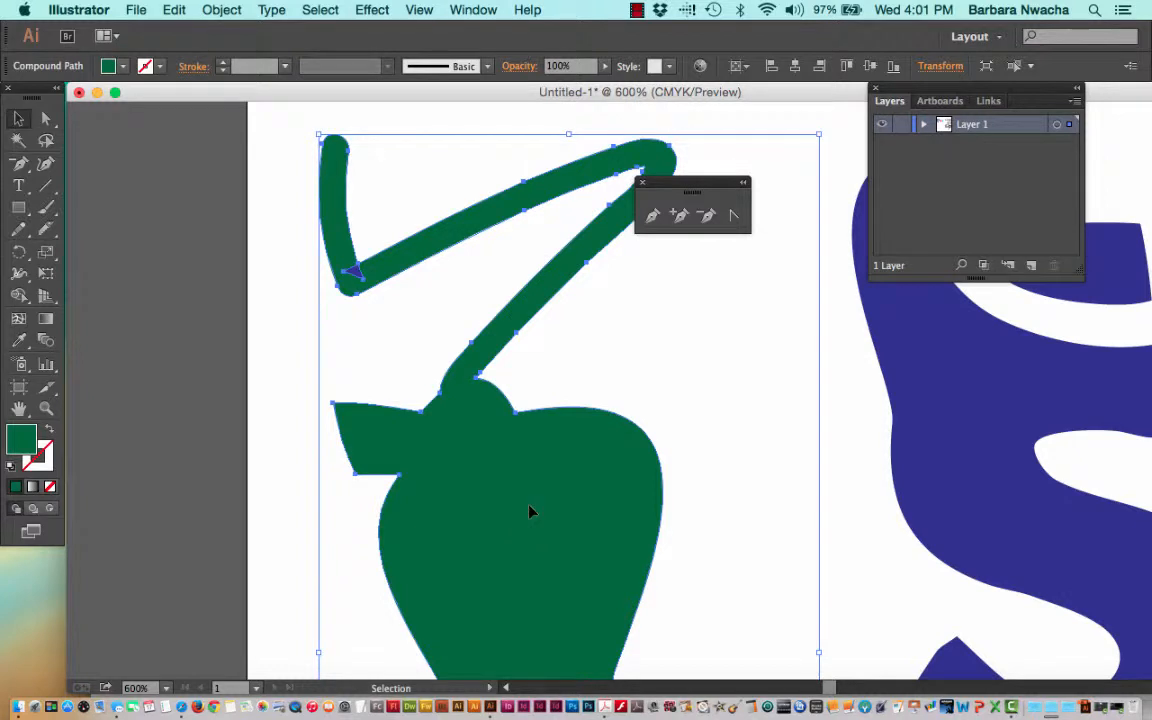
Move the united green shape to the right, away from the small leftover blue triangle, and deselect it
drag(530, 512, 576, 511)
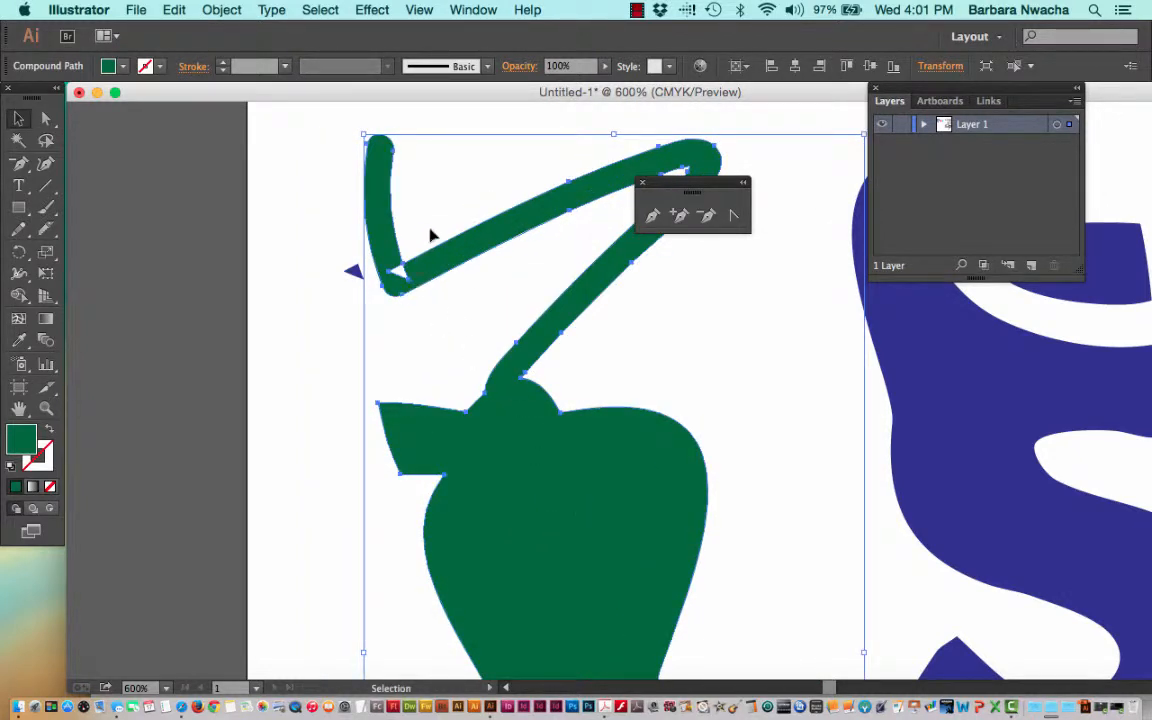
drag(451, 261, 481, 261)
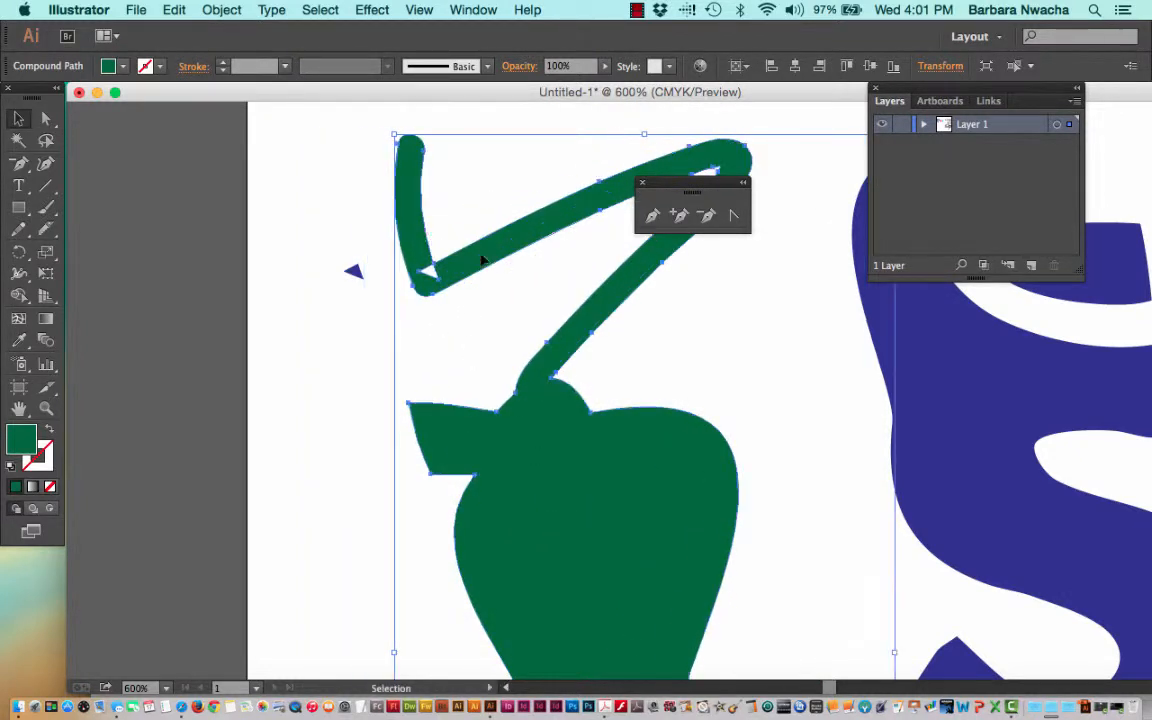
click(343, 188)
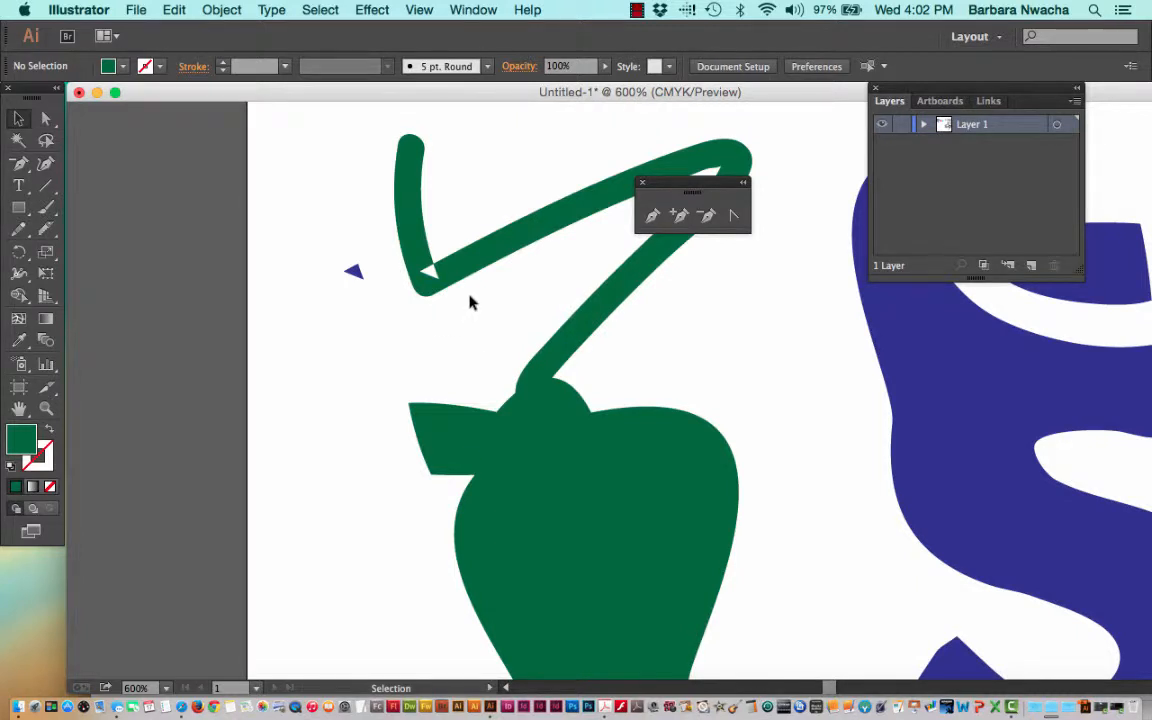
Nudge the green shape, show the Pathfinder panel docked above Layers, and separate the Color Guide into its own dock
click(557, 477)
click(483, 8)
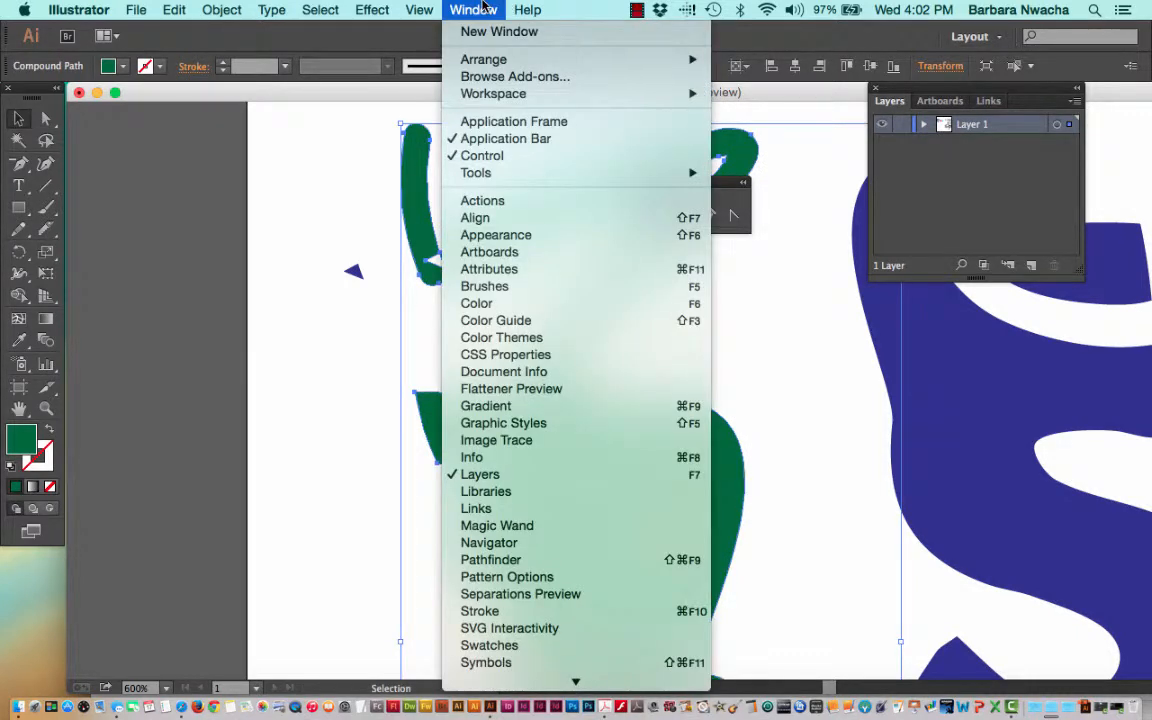
click(578, 569)
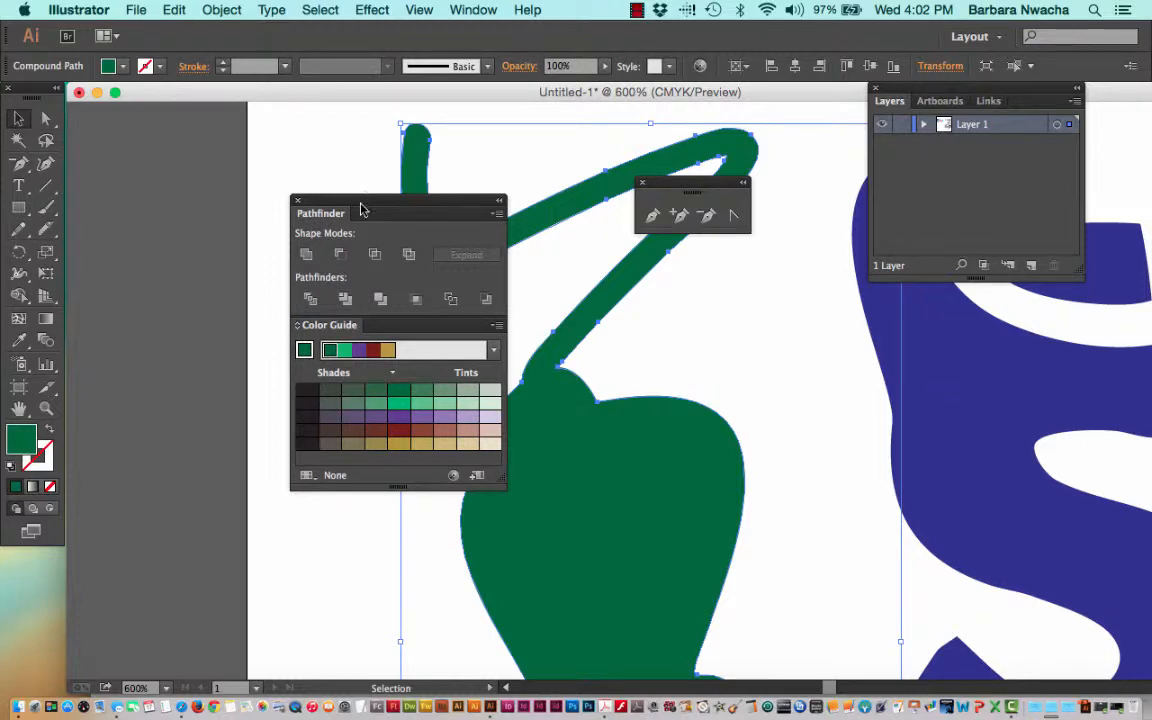
drag(360, 205, 935, 96)
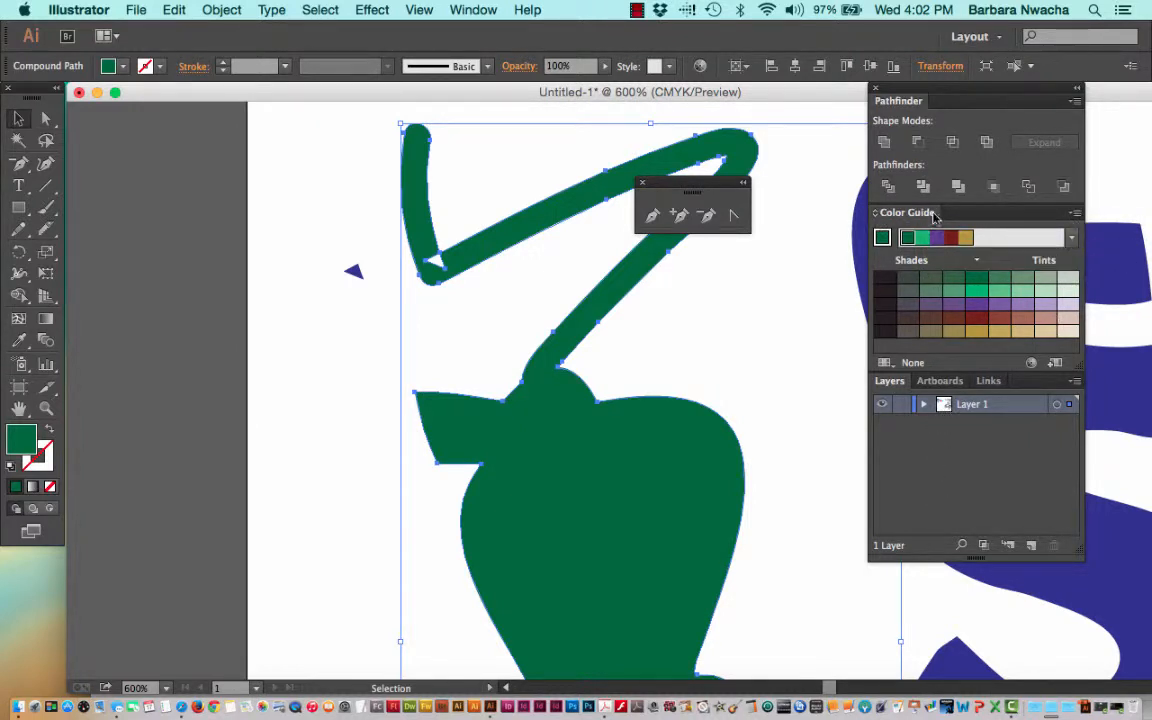
drag(907, 212, 1150, 268)
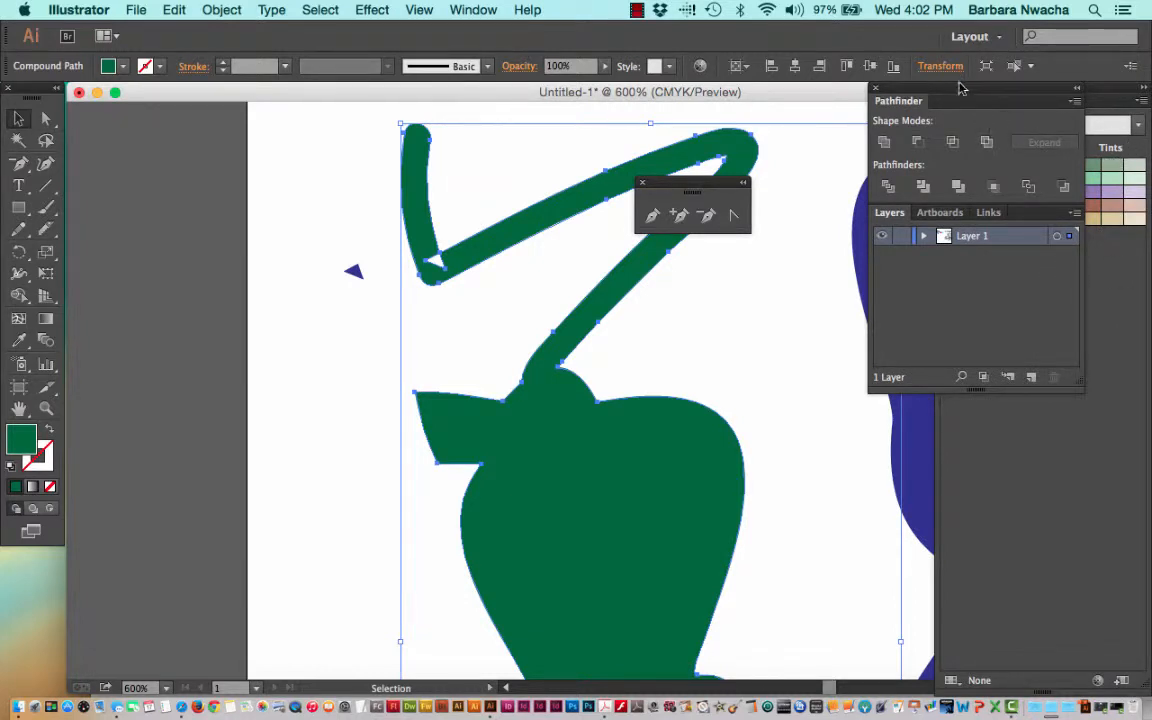
drag(960, 88, 931, 73)
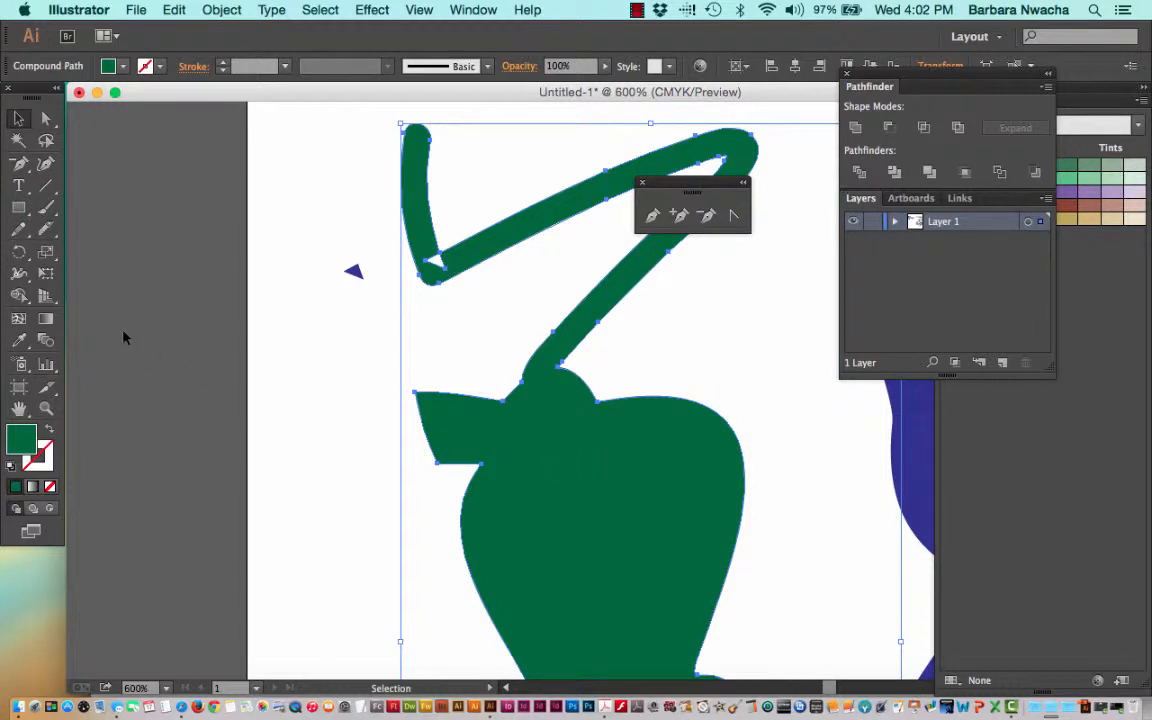
Draw a green circle over the leaf-like tip of the large green shape and shift it slightly to the left
click(16, 210)
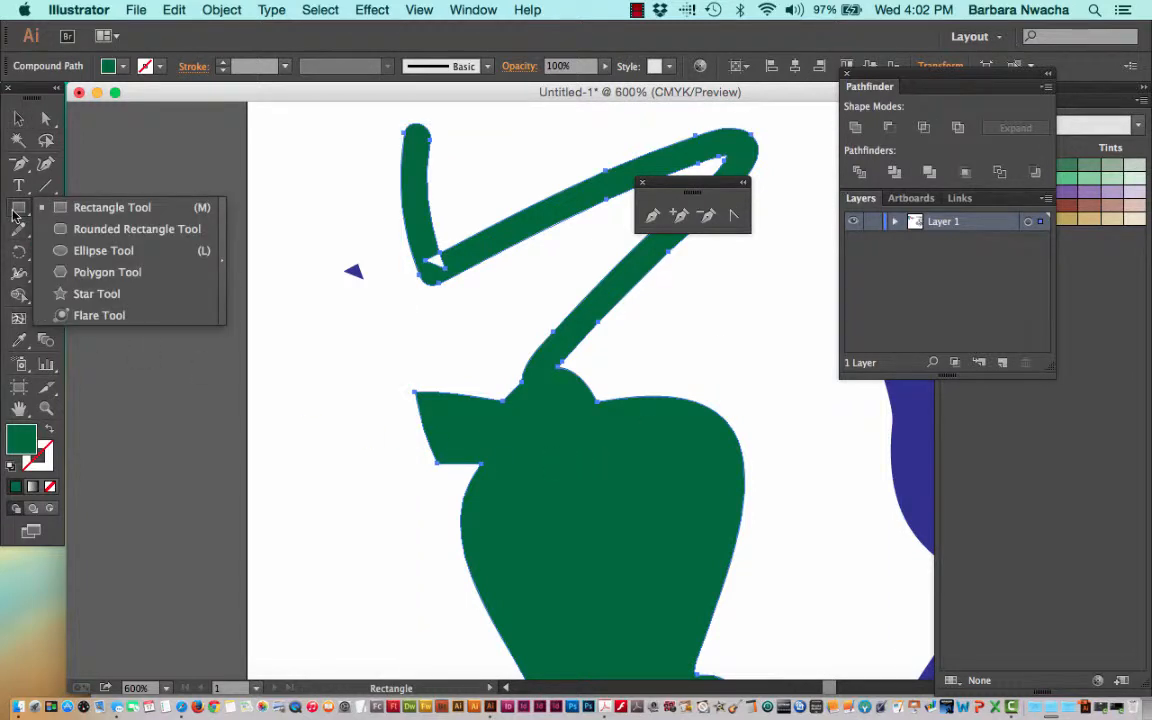
click(100, 250)
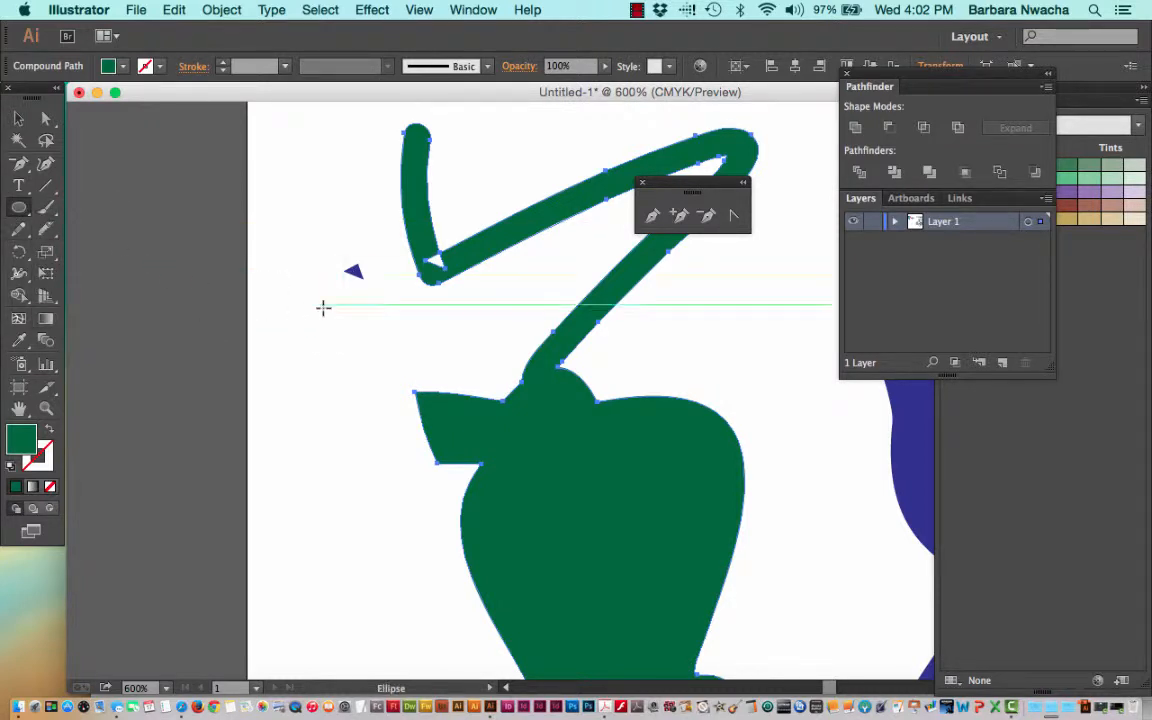
drag(288, 327, 509, 548)
click(18, 118)
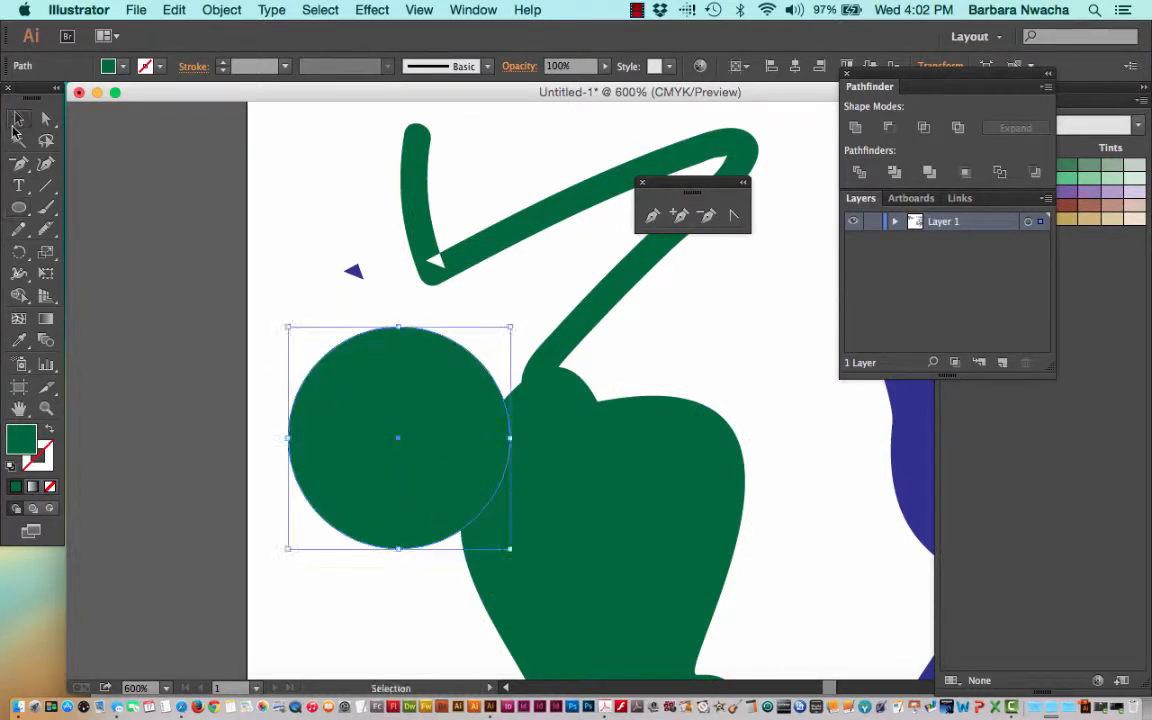
drag(378, 416, 355, 420)
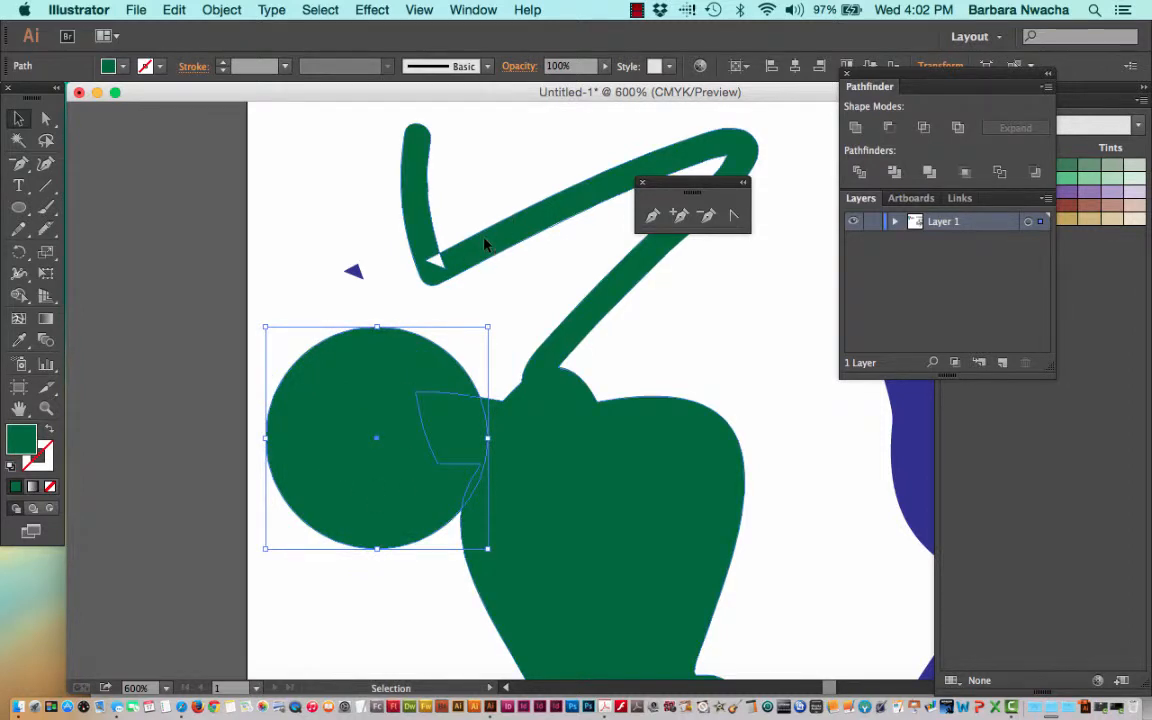
Move the large green shape to the right, clear of the circle, and delete the small blue triangle
drag(481, 244, 631, 221)
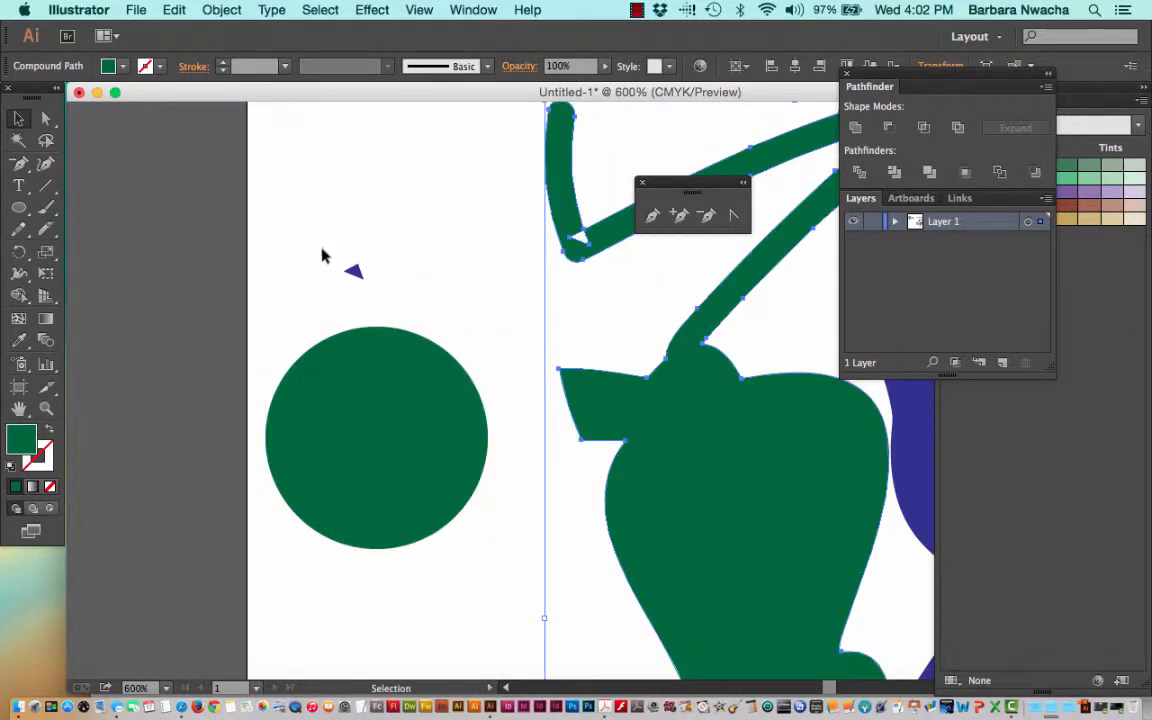
drag(321, 252, 417, 290)
key(Delete)
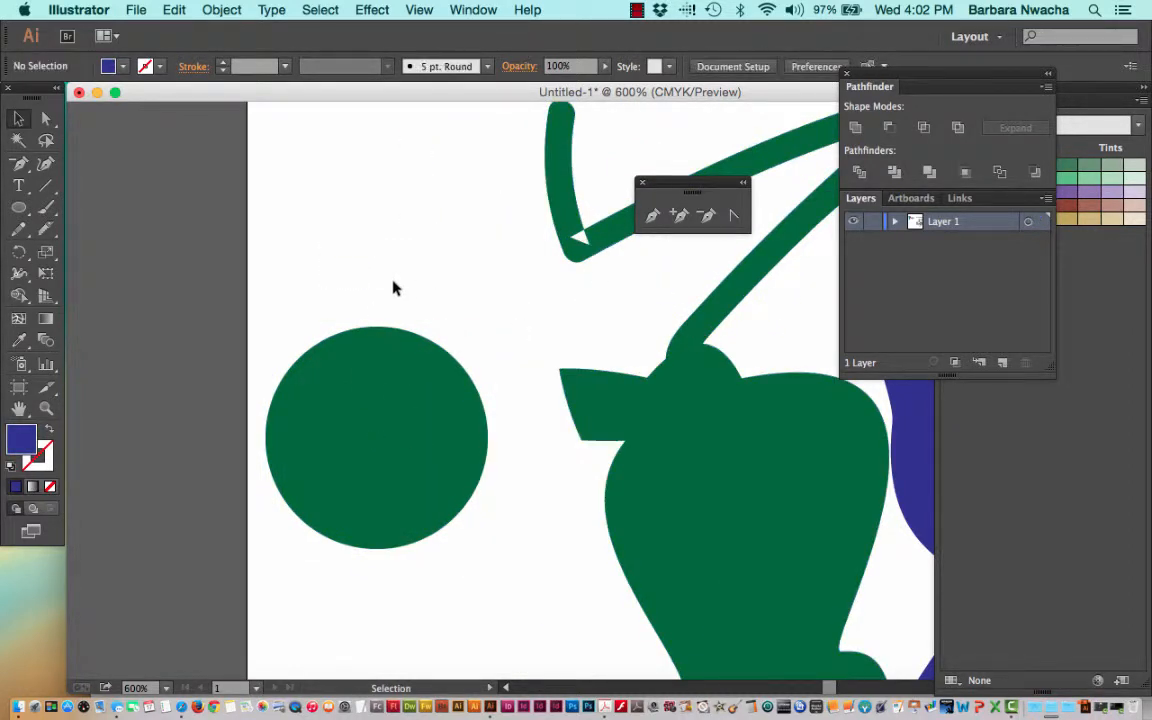
Move the green circle up and draw a tall green rectangle covering its left half
drag(360, 398, 362, 280)
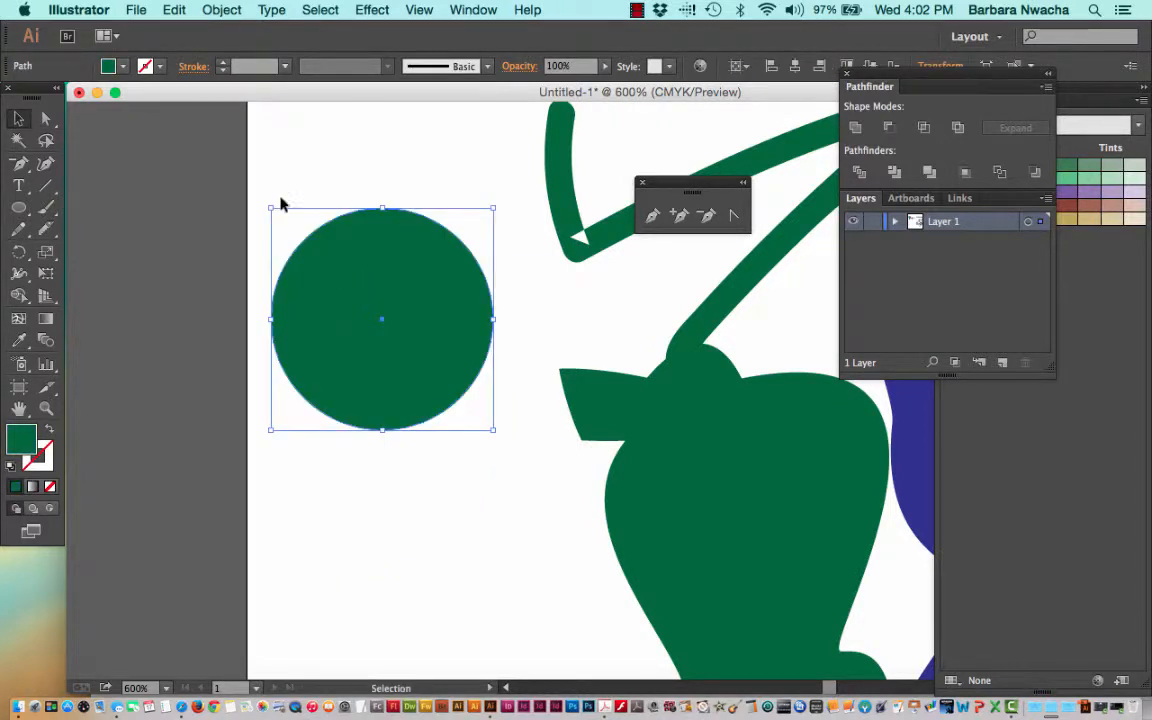
click(282, 200)
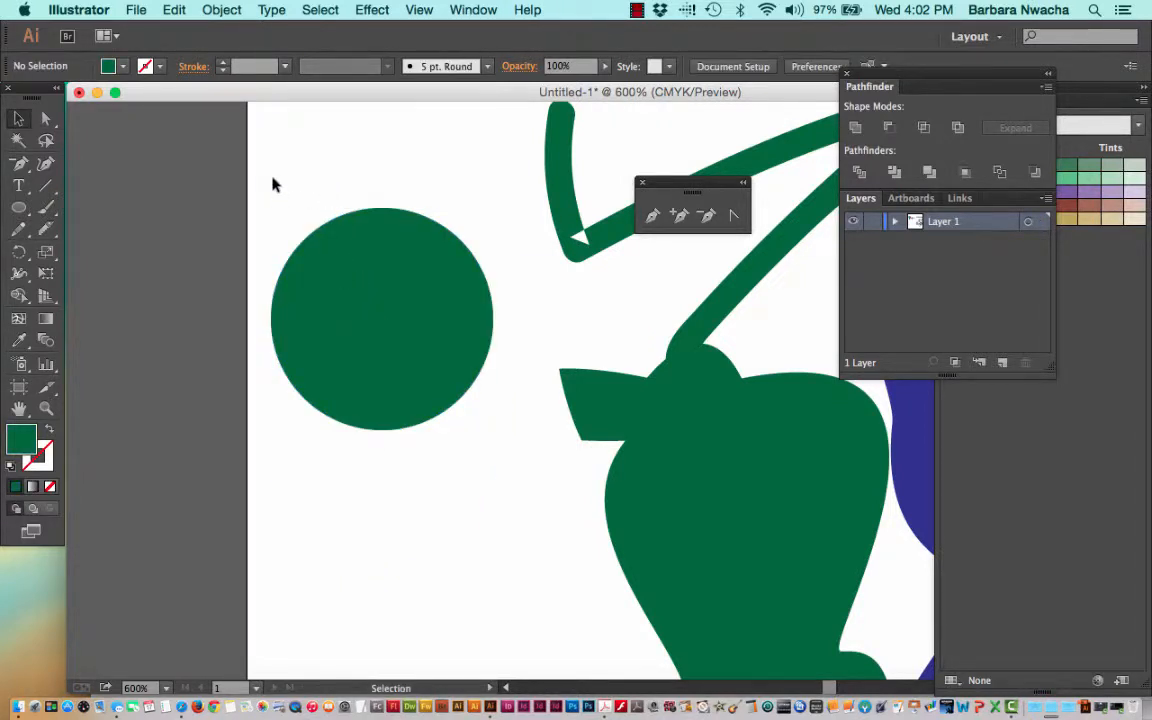
click(18, 207)
click(112, 212)
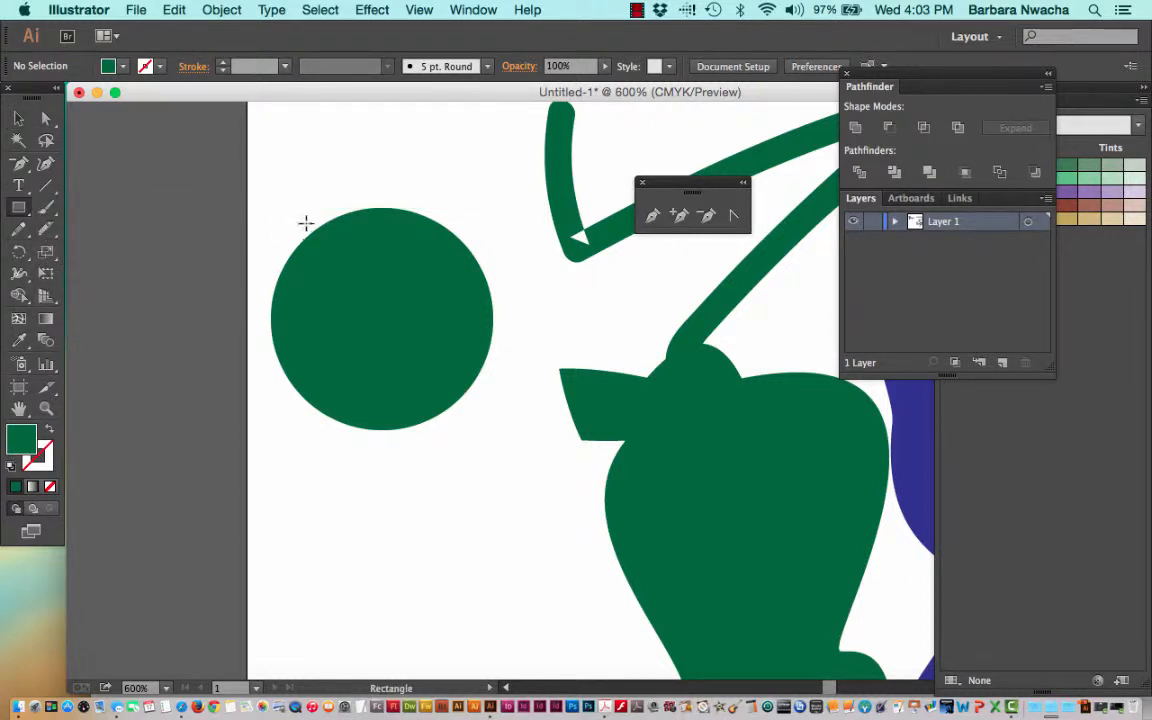
drag(251, 157, 389, 510)
click(18, 120)
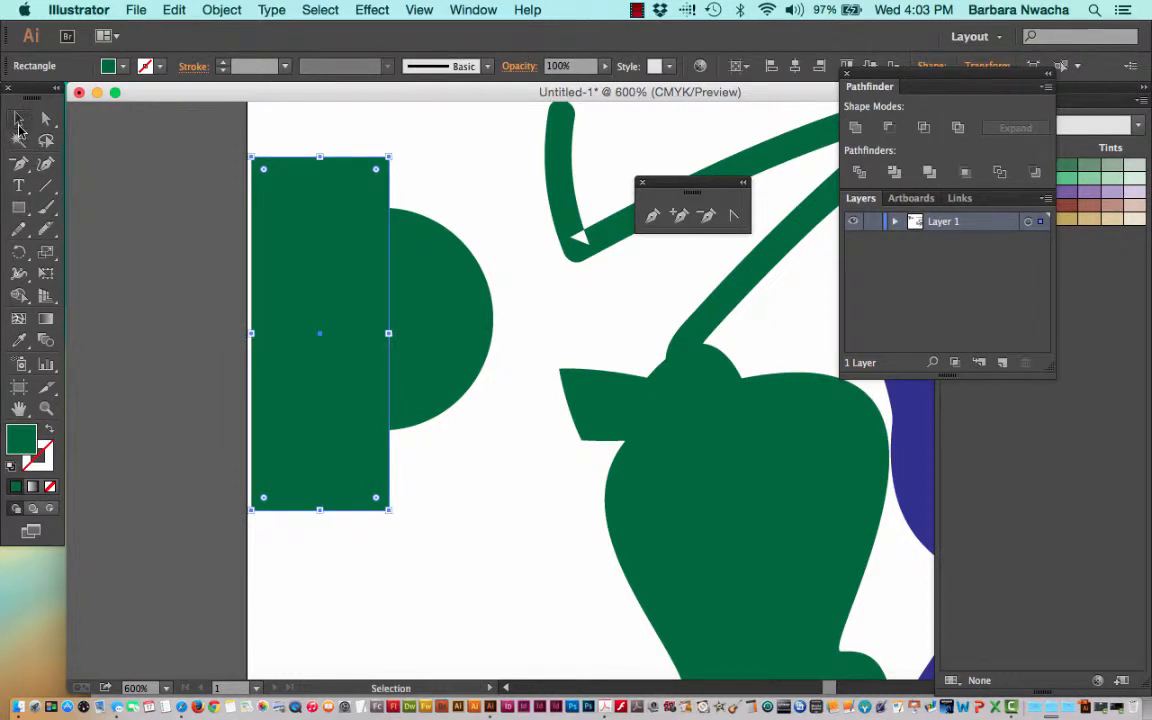
Fill the tall rectangle with CMYK Cyan and nudge it slightly upward
click(122, 66)
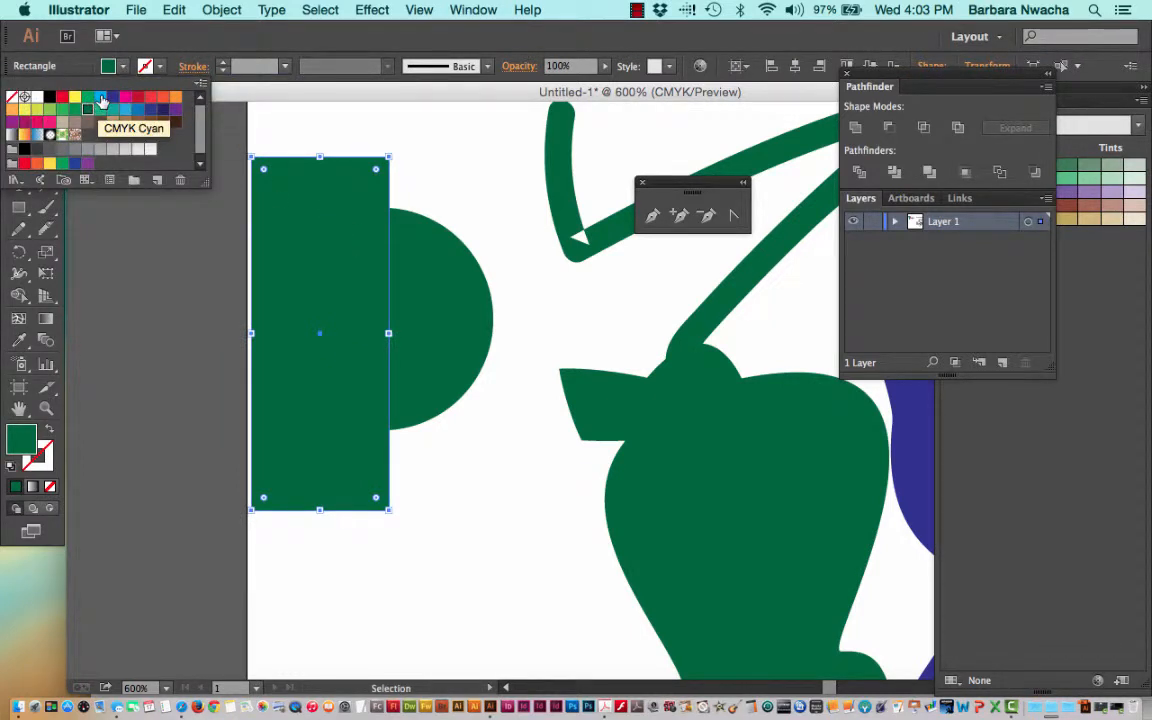
click(101, 100)
click(377, 134)
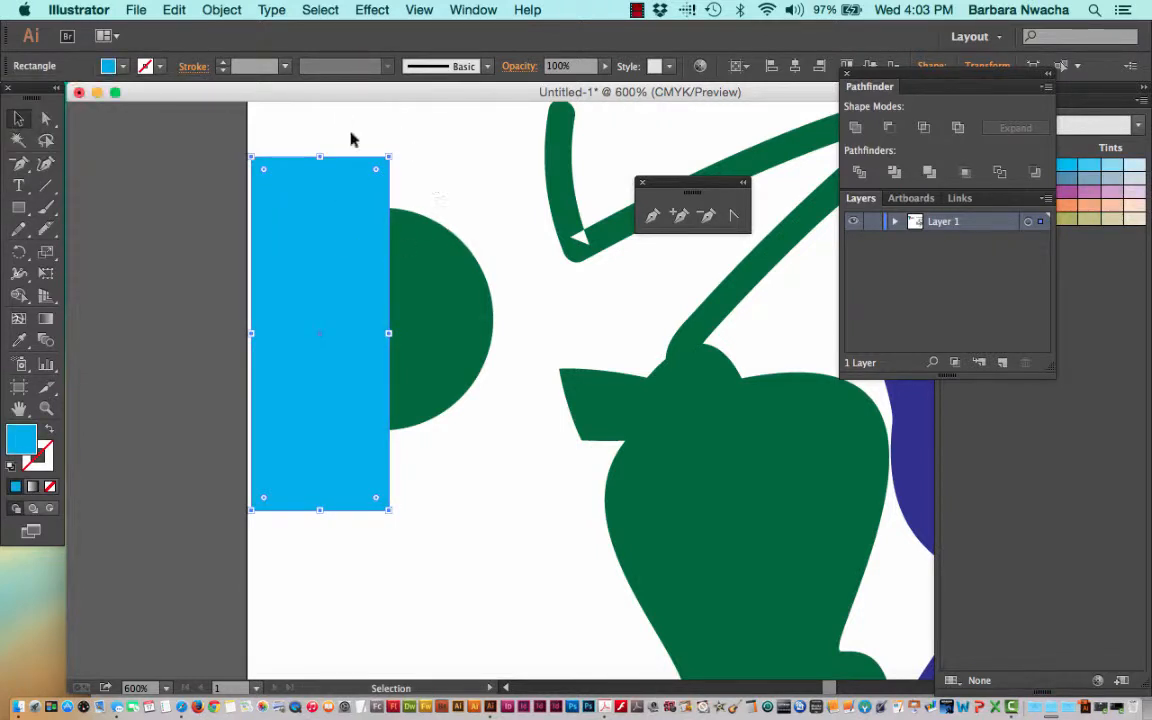
click(285, 134)
drag(316, 208, 308, 200)
Try the Unite and Minus Front shape modes on the cyan rectangle and green circle, undoing each one
drag(296, 144, 426, 349)
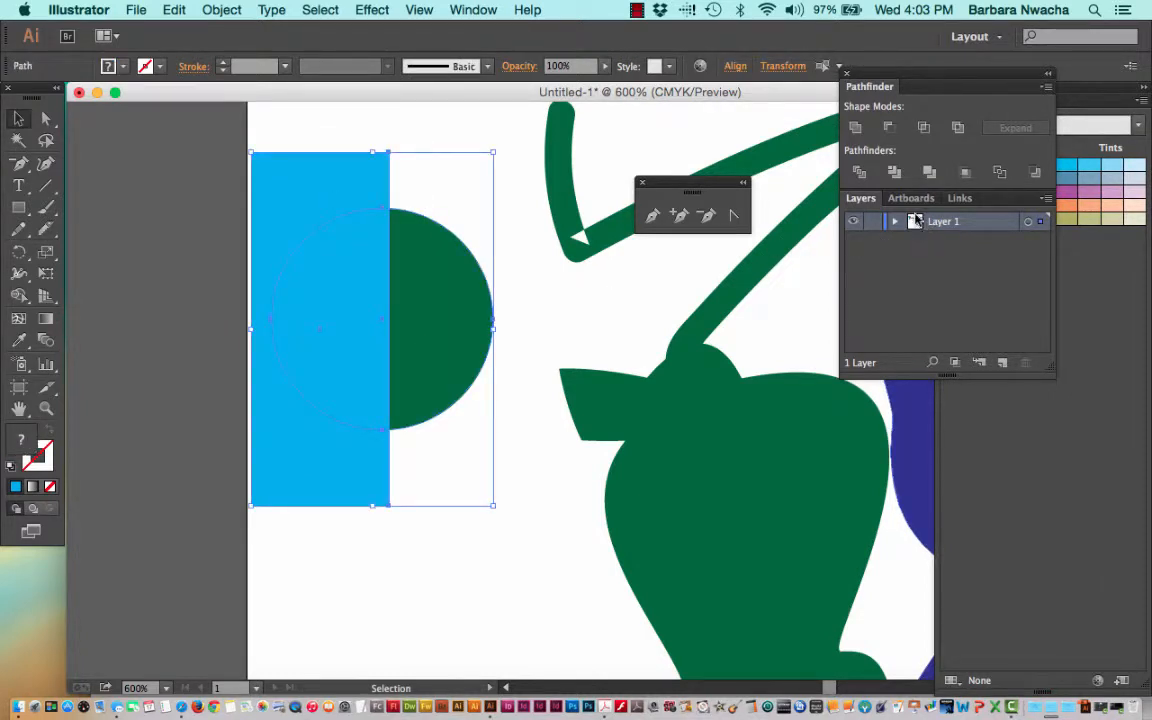
click(857, 129)
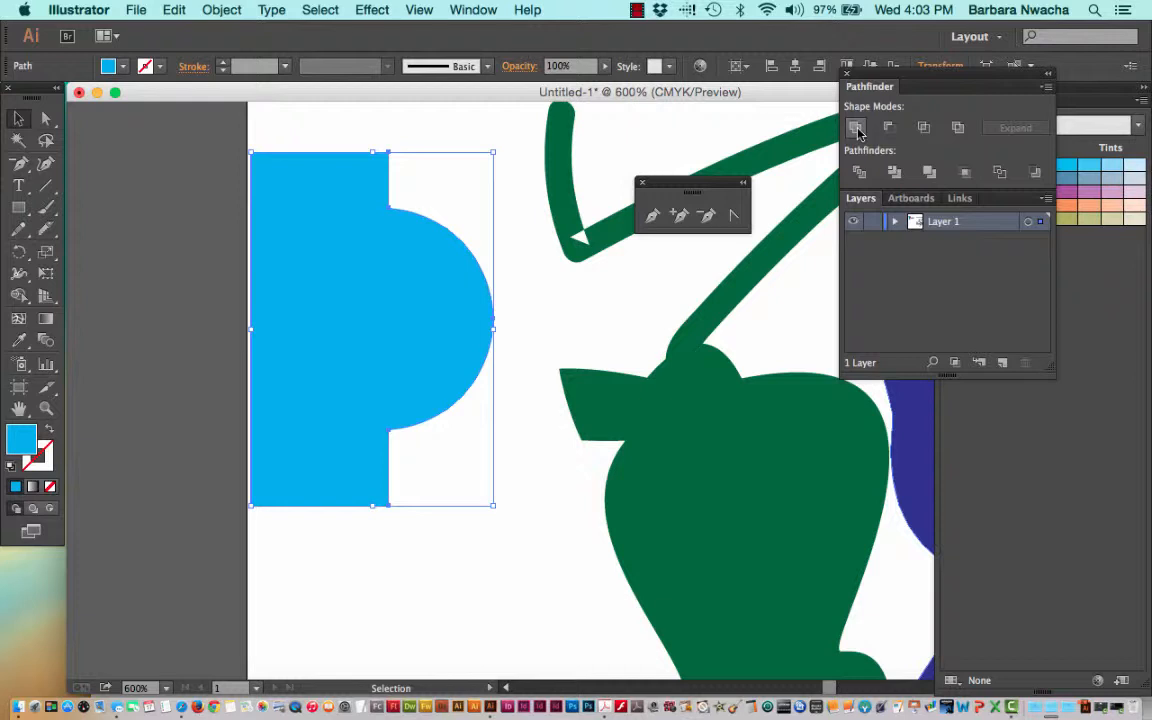
key(super+z)
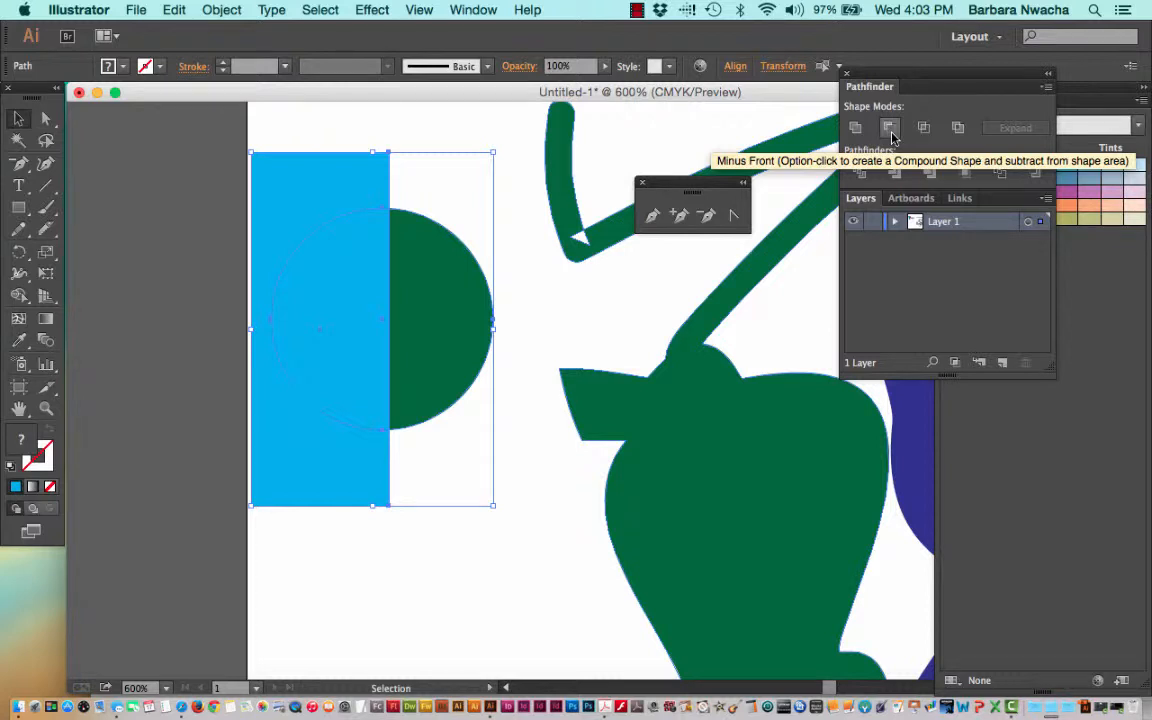
click(890, 130)
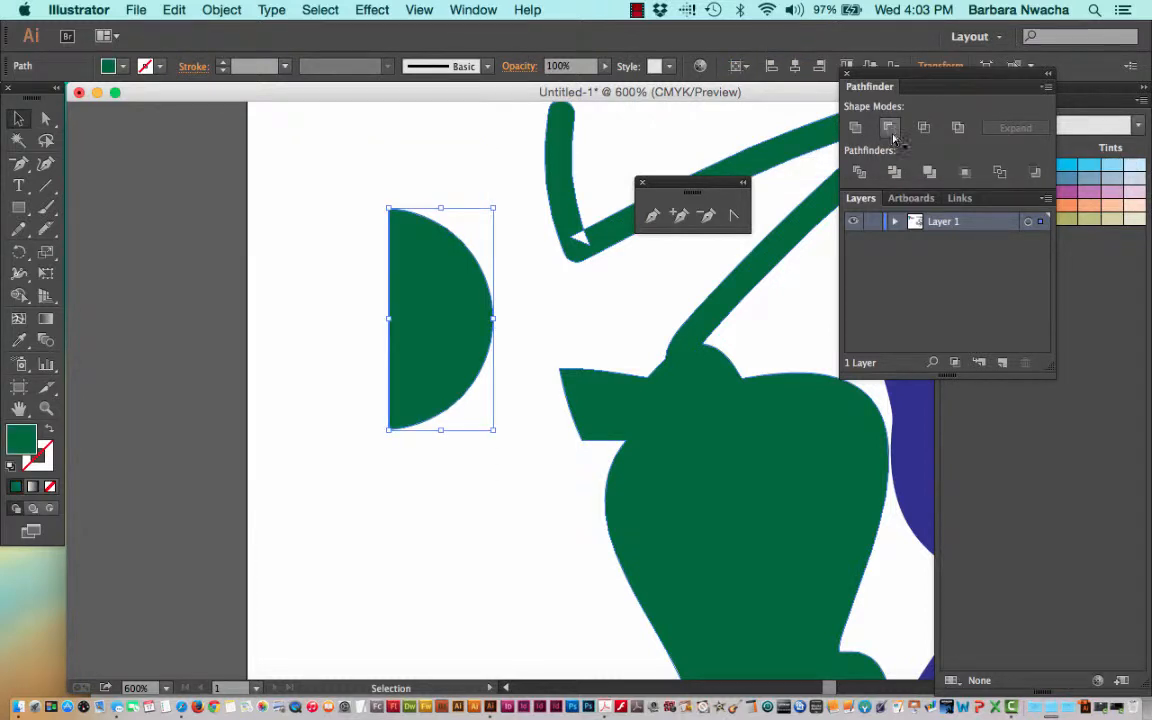
key(super+z)
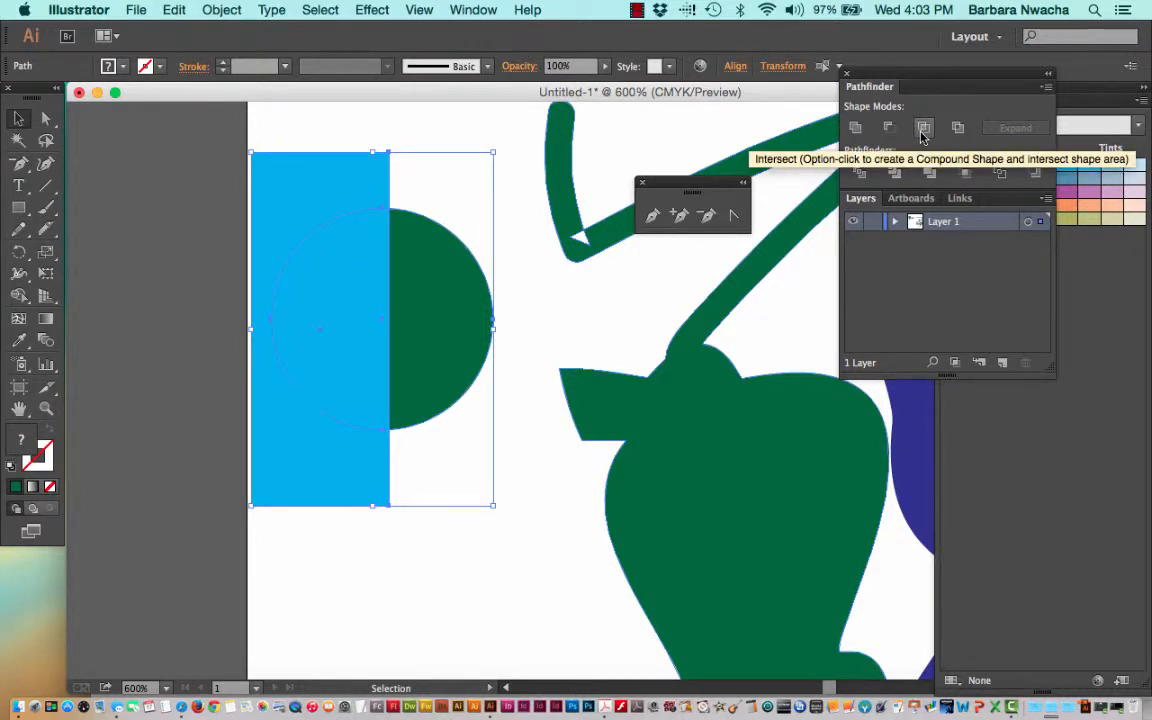
Try the Intersect and Exclude shape modes on the overlapping rectangle and circle, undoing each one
click(922, 130)
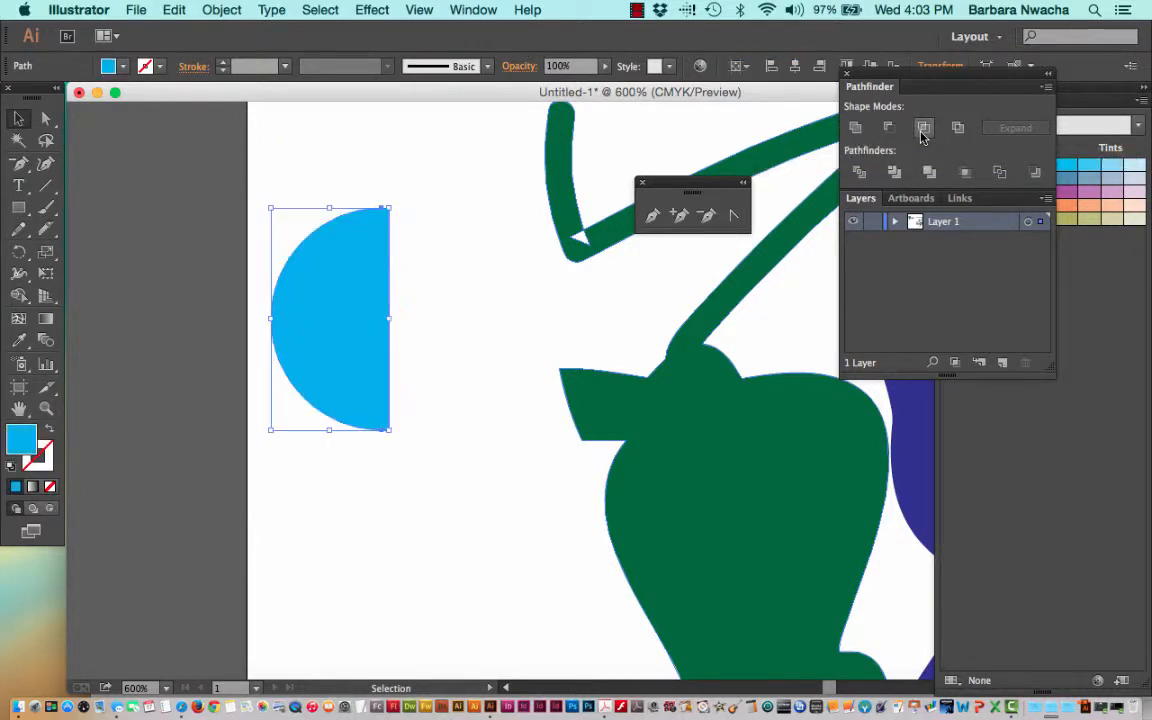
key(super+z)
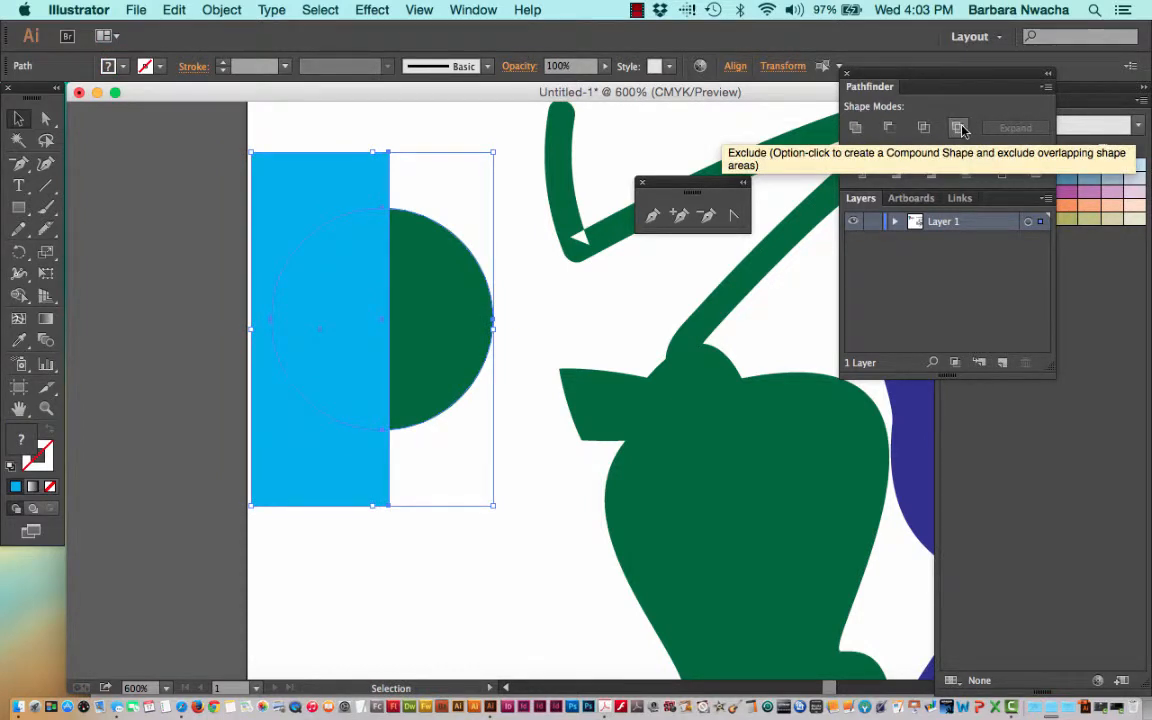
click(958, 128)
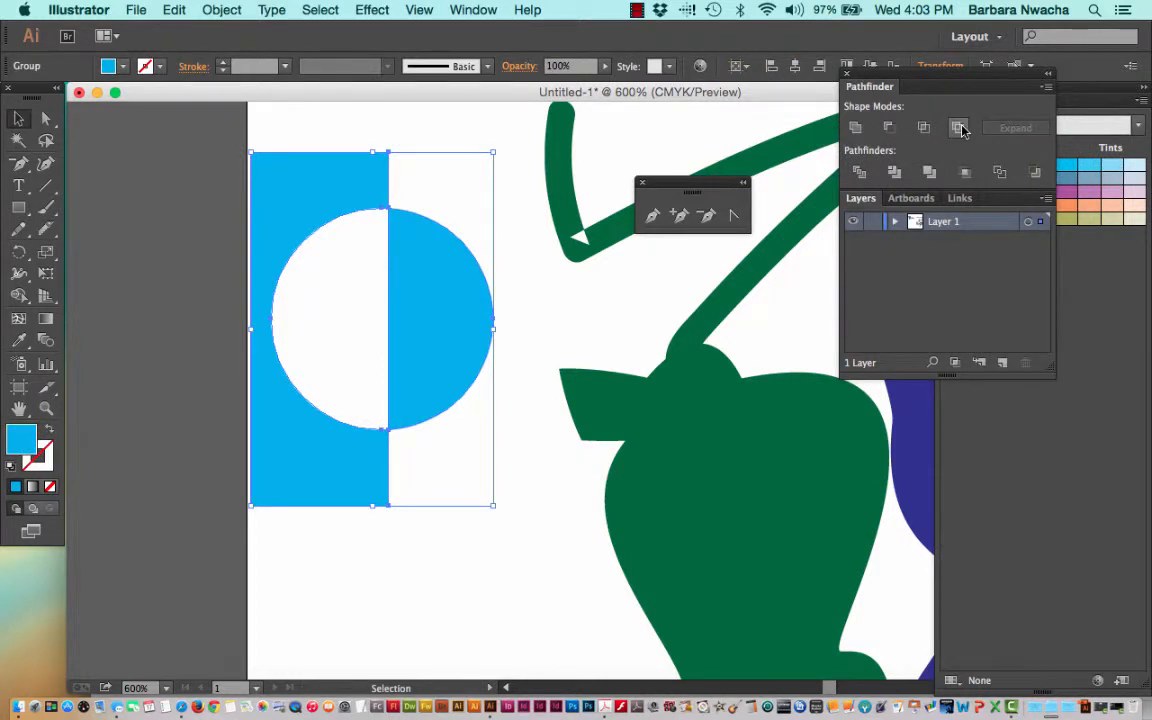
key(super+z)
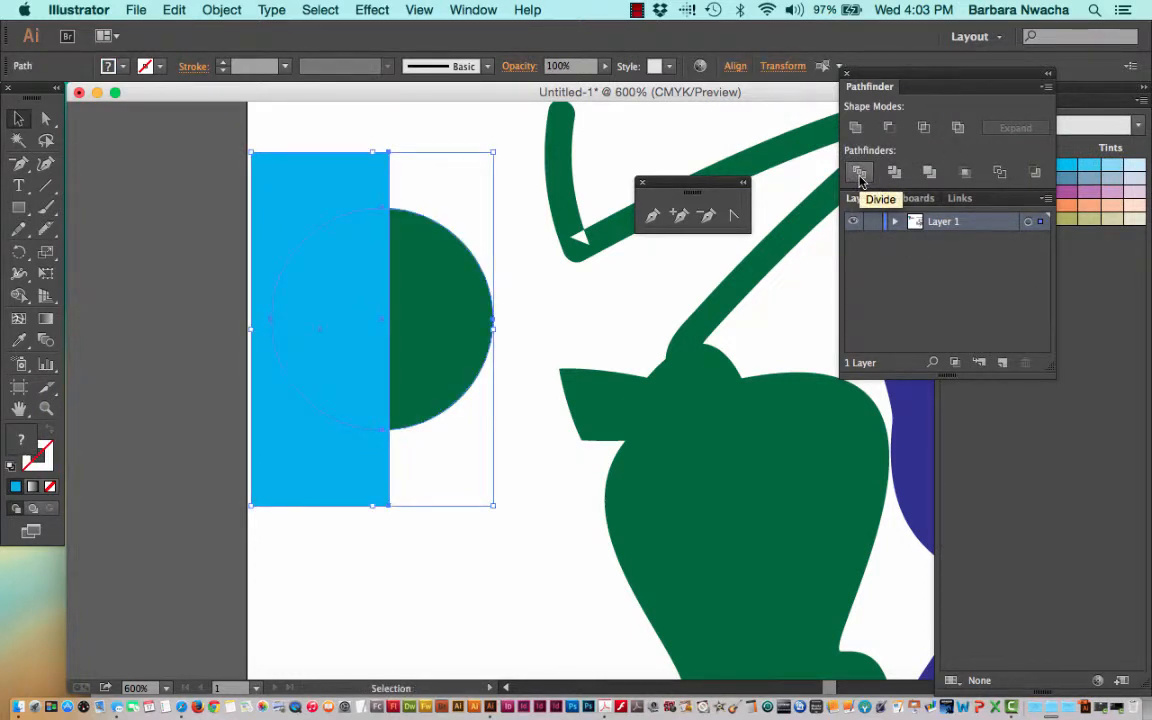
Try the Trim and Merge pathfinders on the overlapping rectangle and circle, undoing each one
click(893, 175)
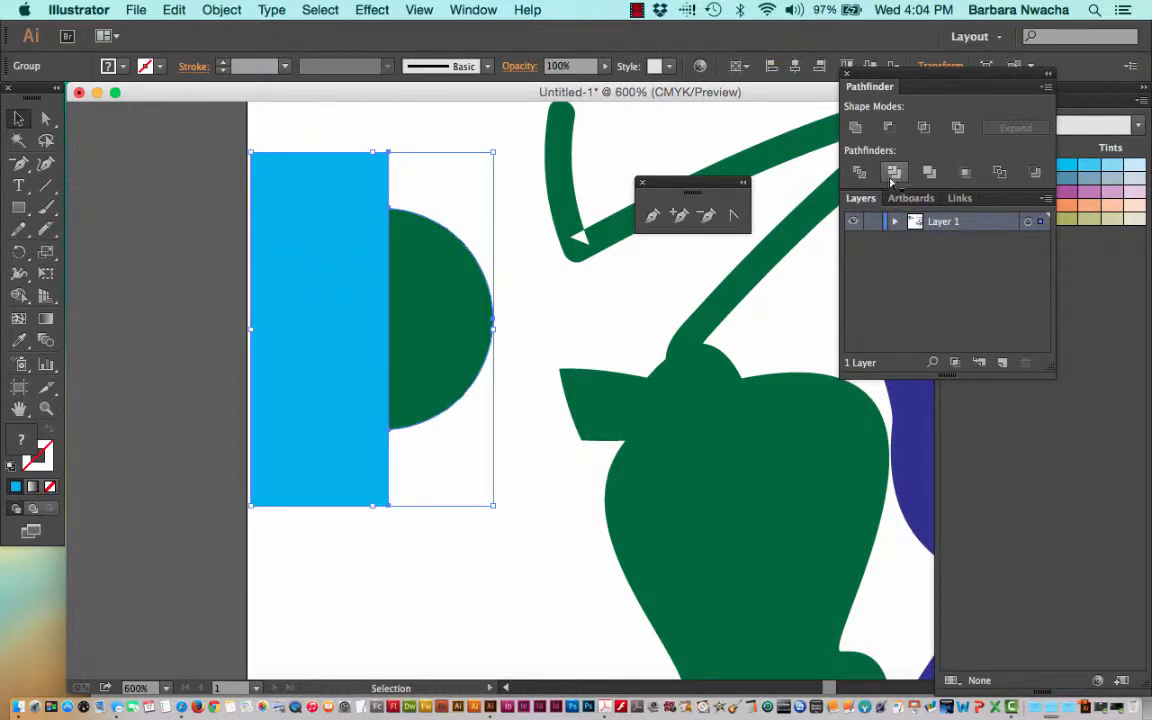
key(super+z)
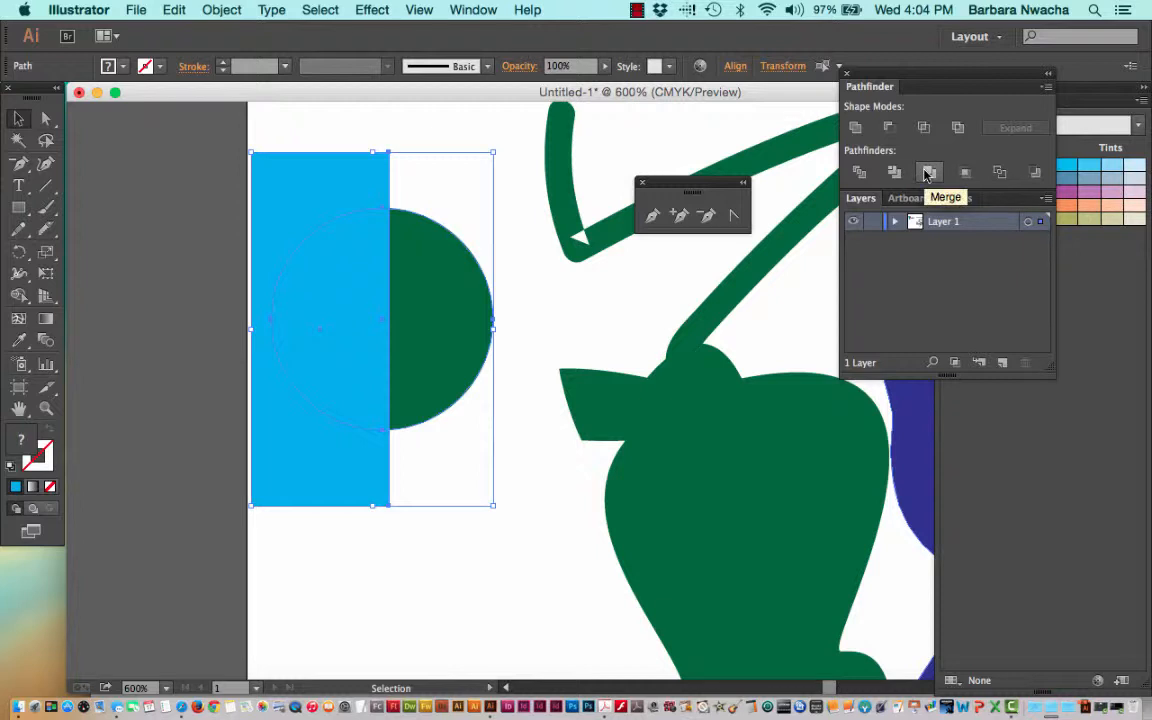
click(927, 173)
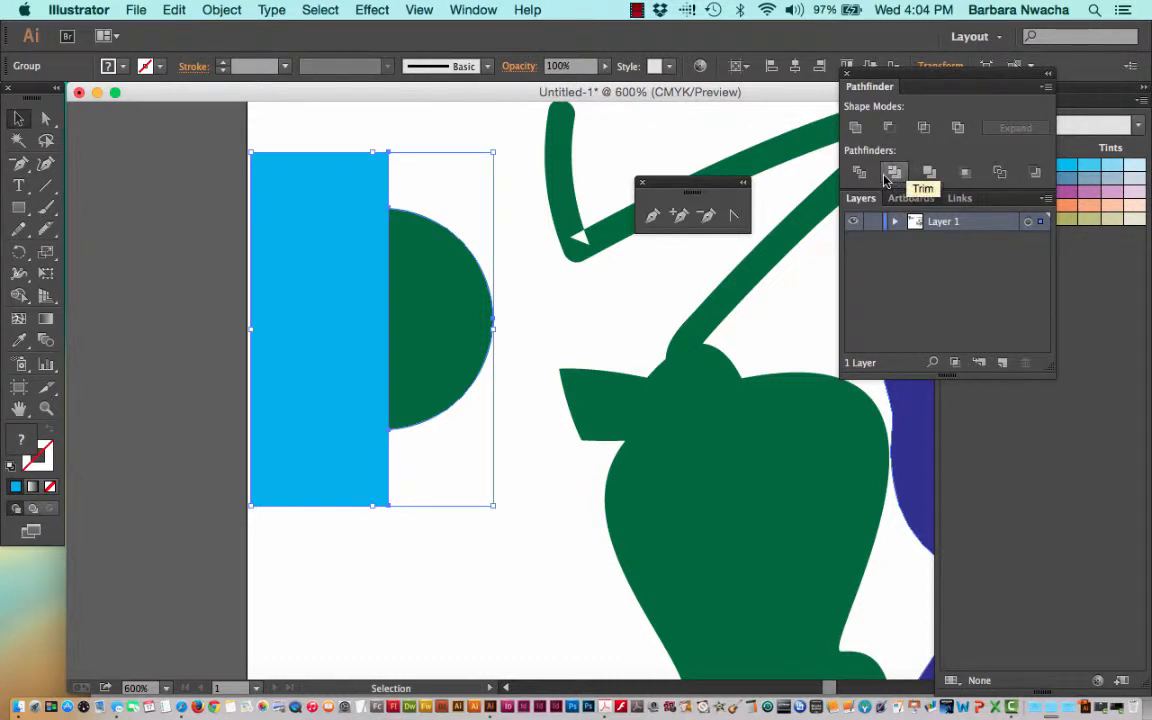
click(924, 176)
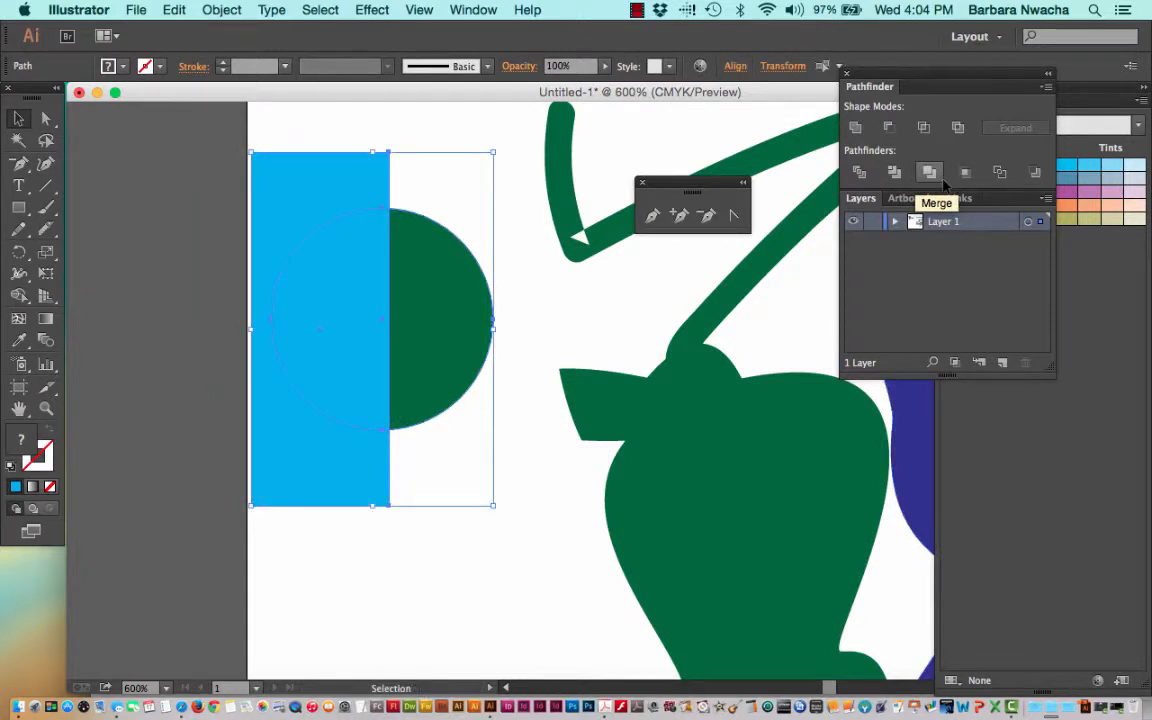
Apply the Divide pathfinder to the rectangle and circle, then ungroup and deselect the resulting pieces
click(865, 172)
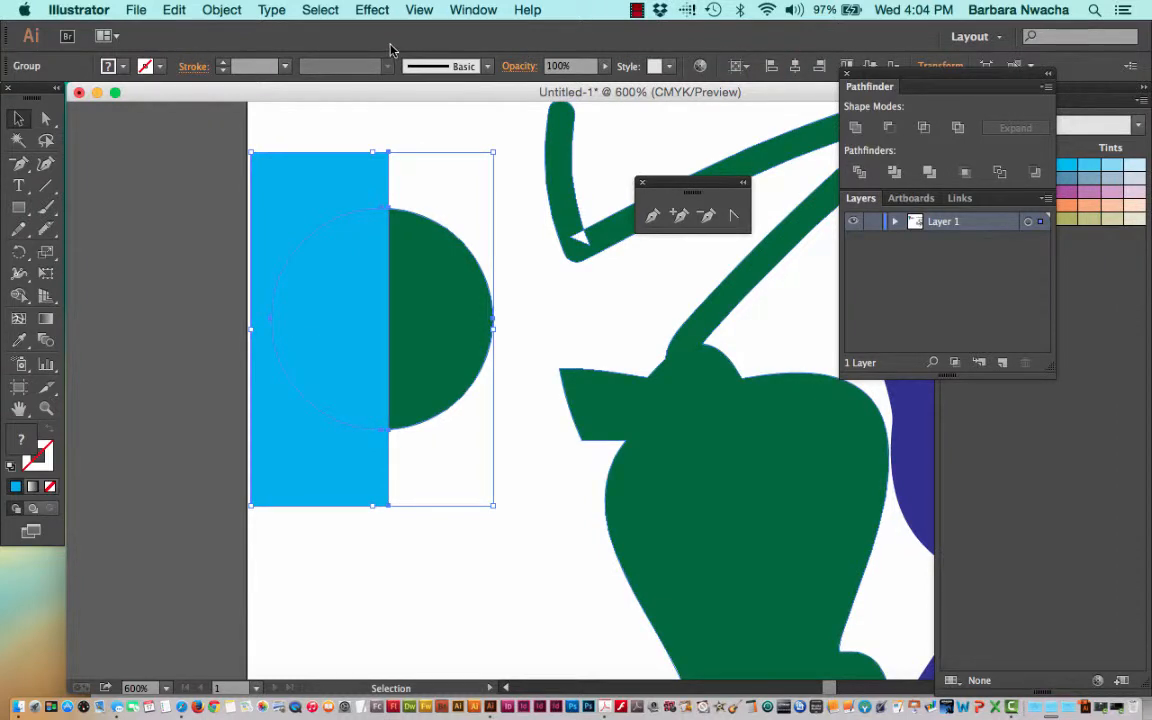
click(174, 9)
mouse_move(221, 9)
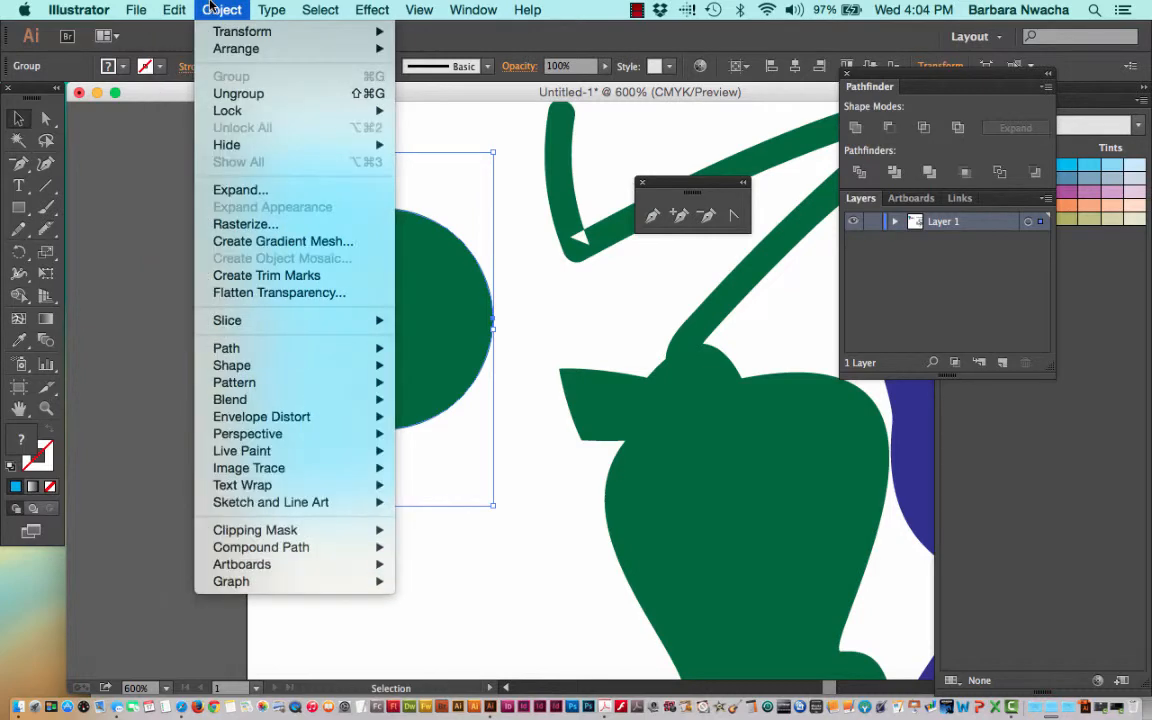
click(222, 92)
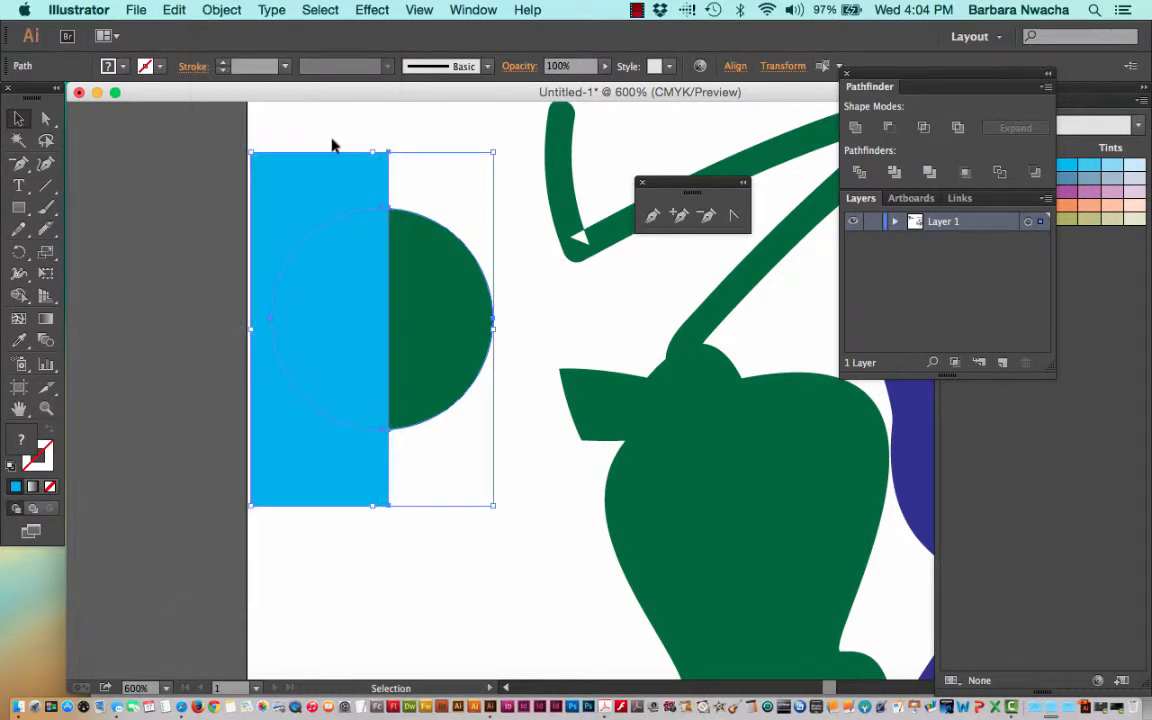
click(328, 141)
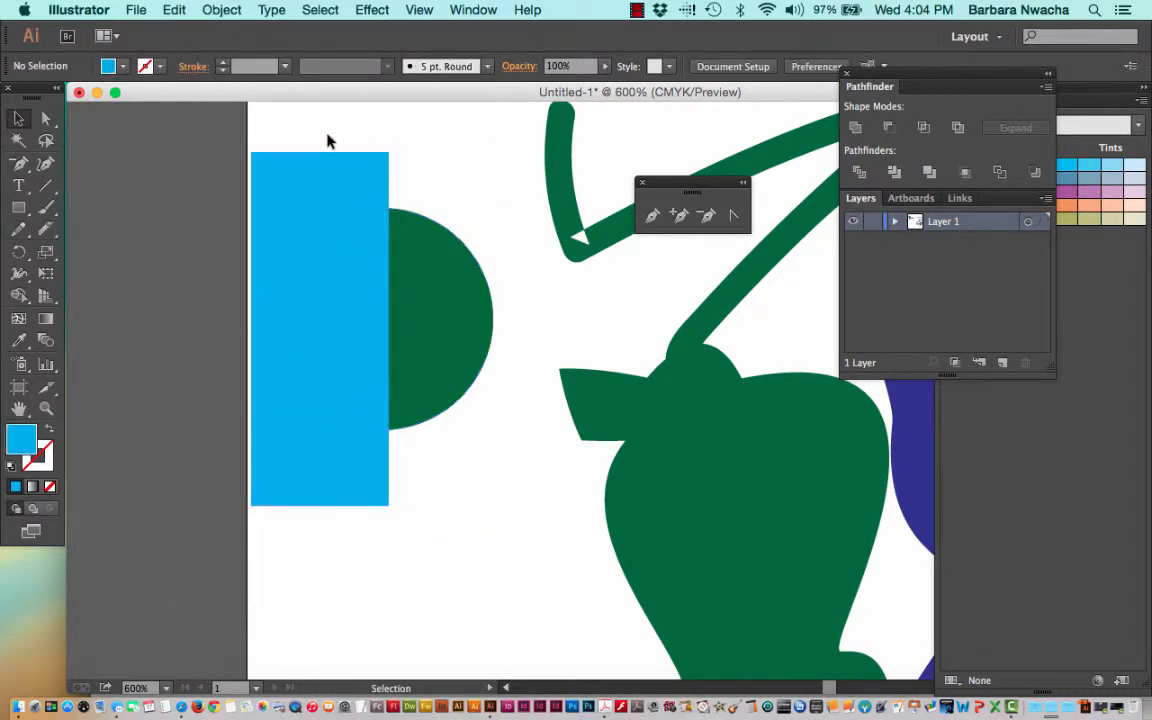
Pull the divided pieces apart, moving the cut-out cyan rectangle left and the green half-circle right
drag(355, 180, 321, 180)
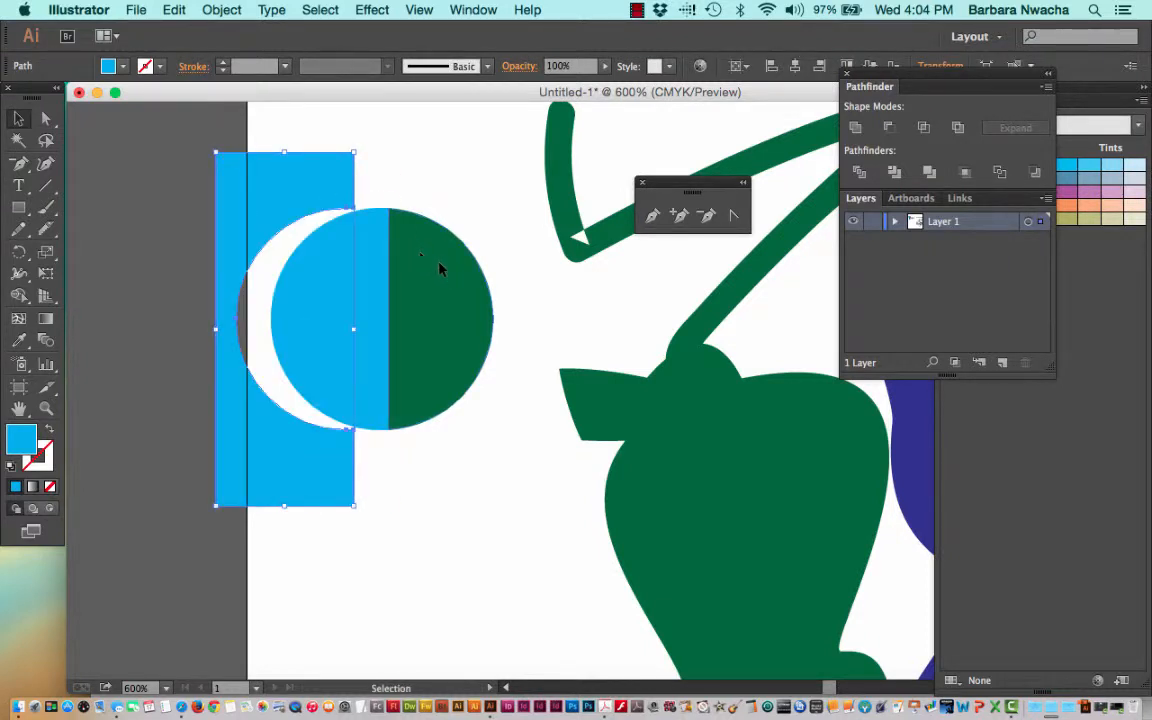
drag(440, 264, 461, 270)
drag(338, 298, 346, 248)
drag(306, 483, 306, 489)
click(418, 515)
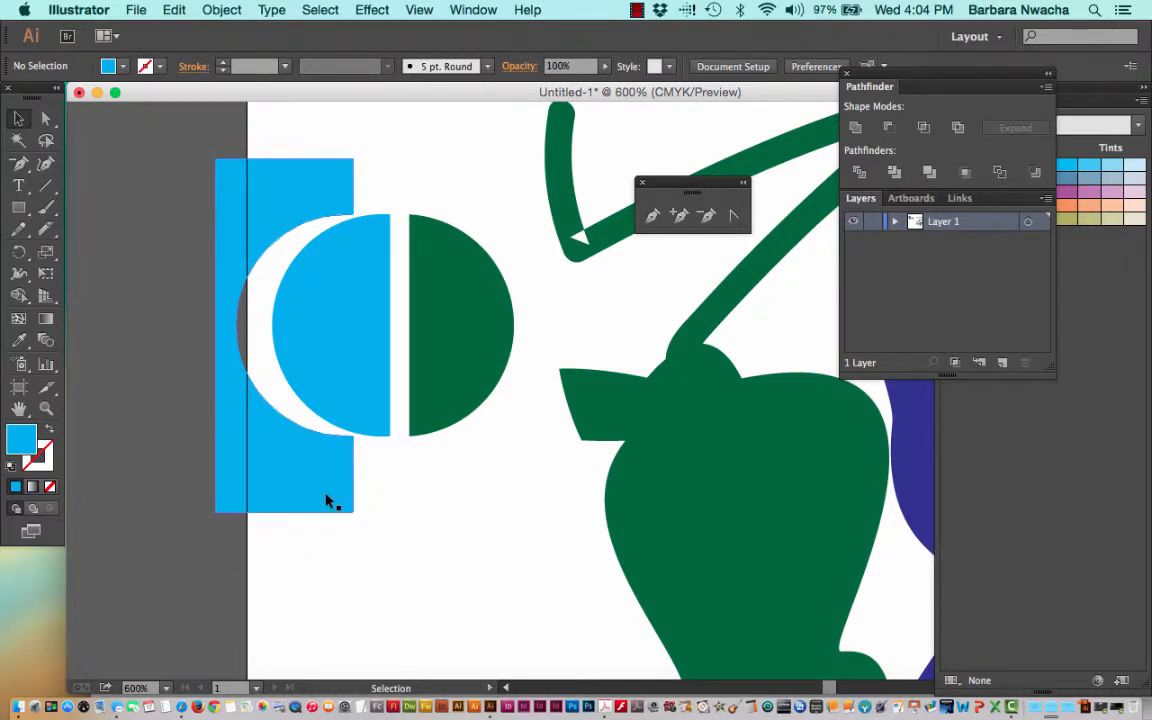
Move the cut-out cyan rectangle back right and the cyan half-circle down so it overlaps the rectangle's lower part
drag(326, 496, 359, 503)
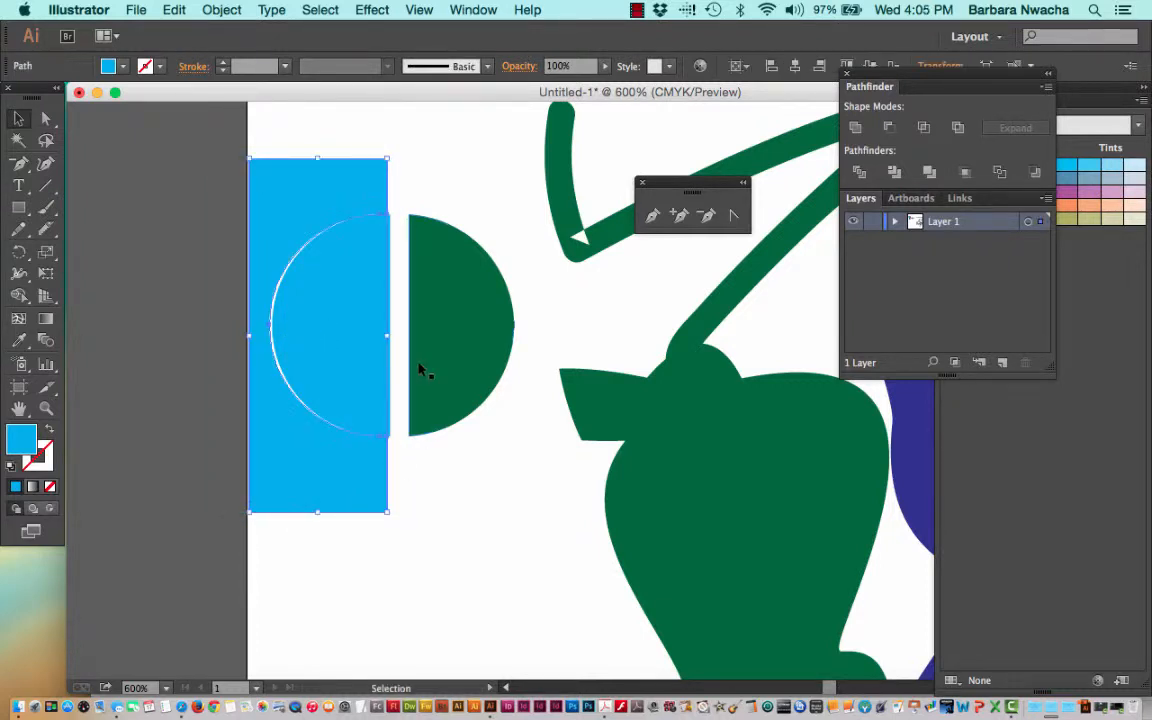
drag(355, 306, 304, 476)
click(429, 509)
click(437, 514)
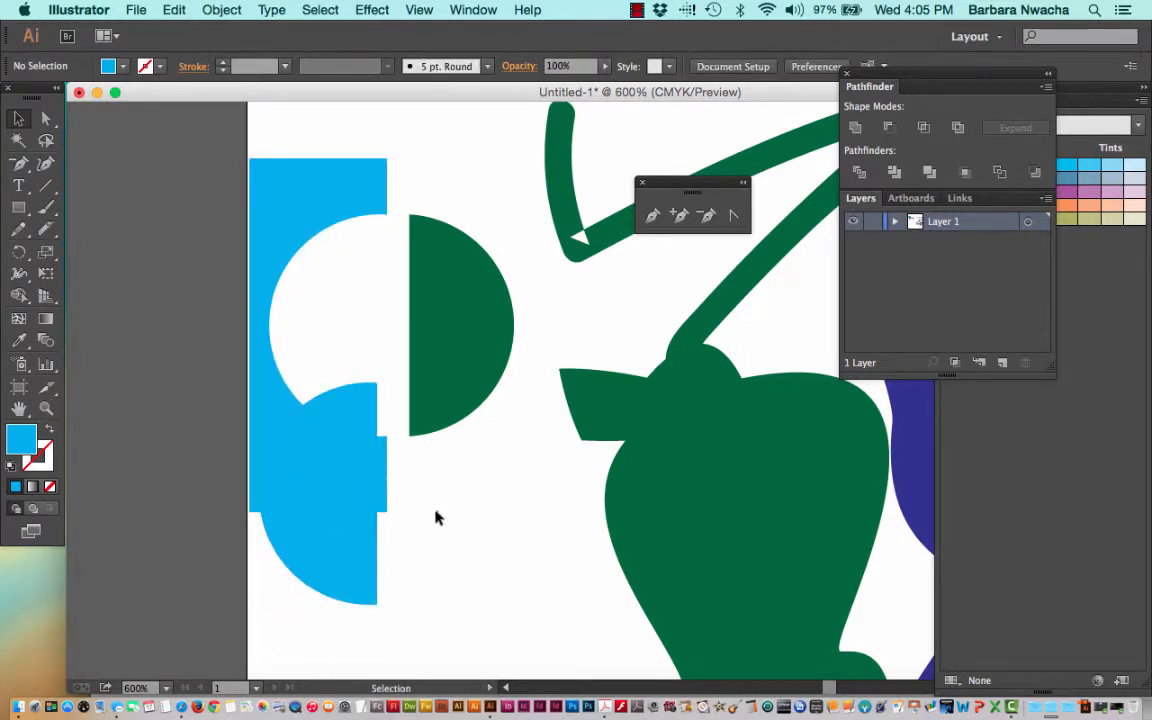
Apply the Divide pathfinder to the overlapping cyan rectangle and half-circle, then ungroup and deselect the pieces
drag(424, 565, 278, 470)
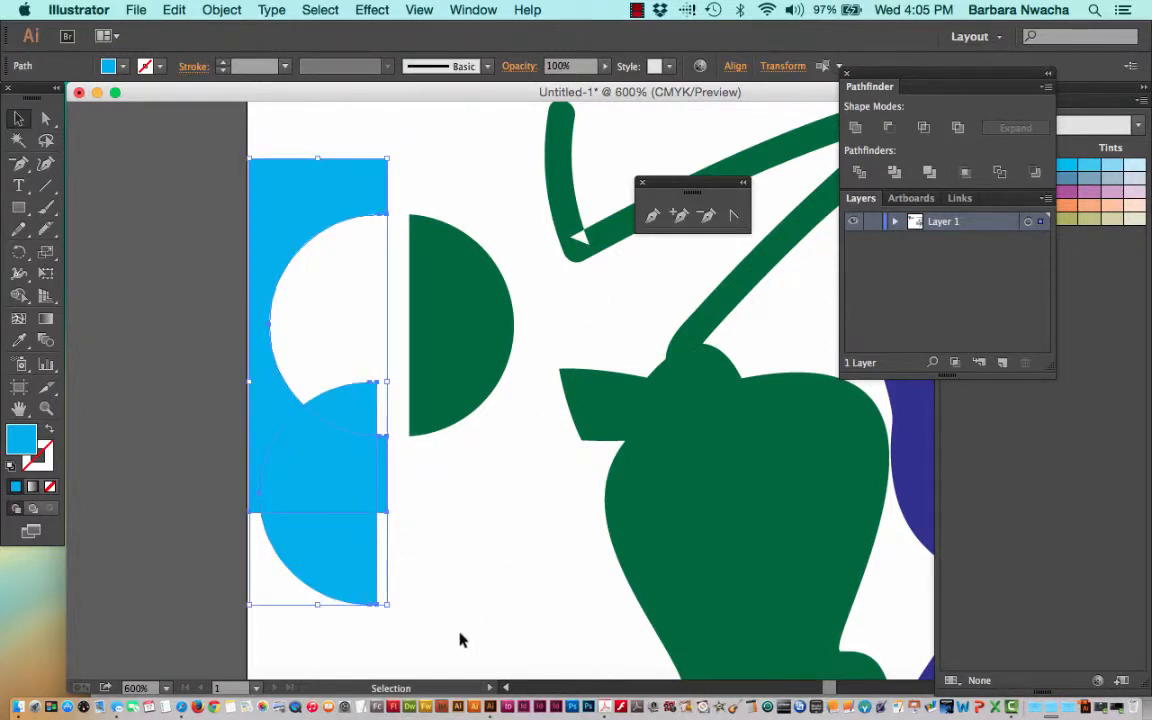
click(452, 595)
drag(451, 594, 311, 484)
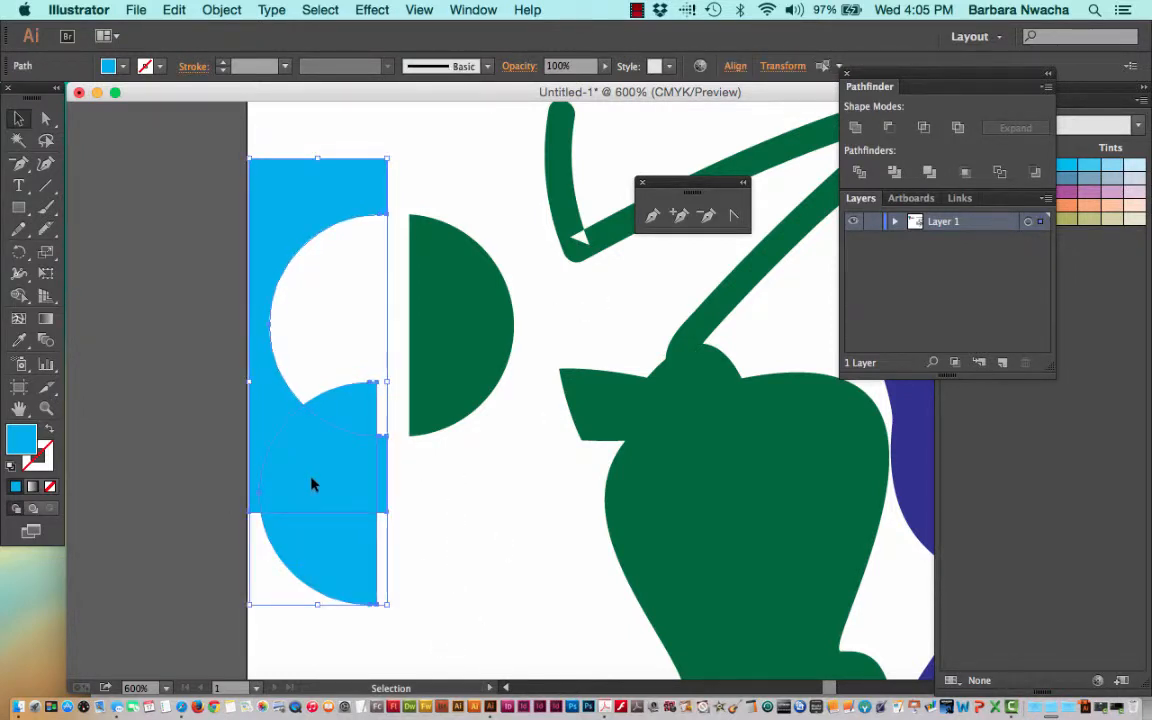
click(859, 172)
click(222, 9)
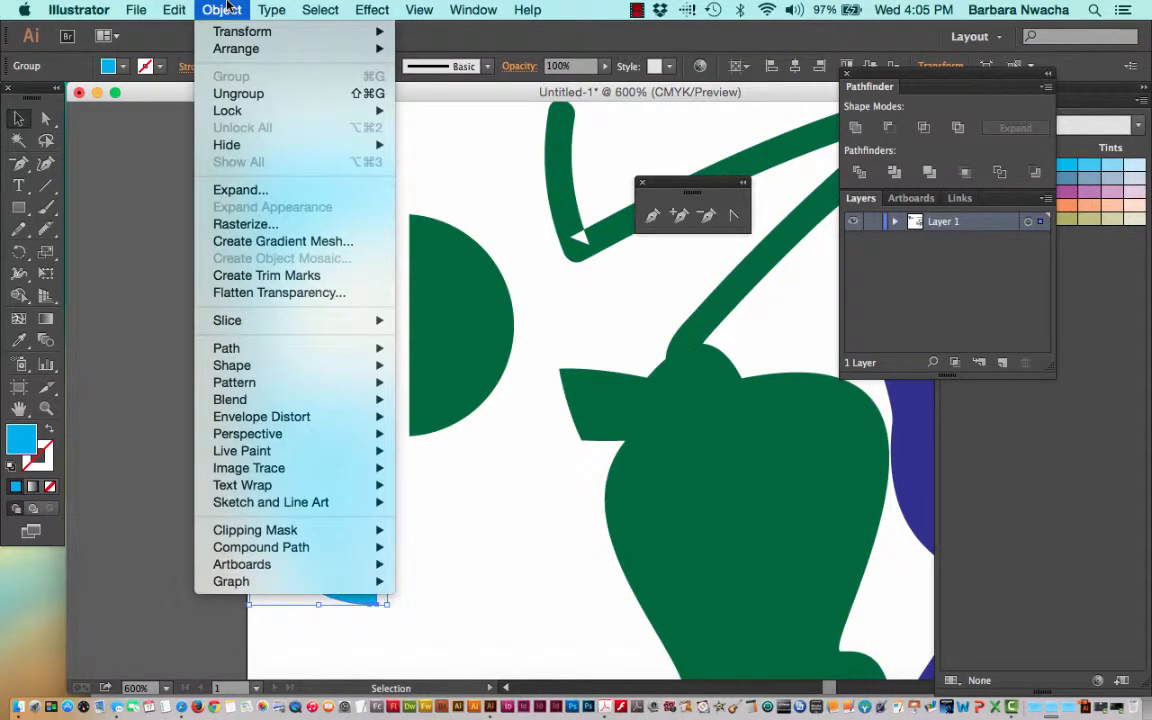
click(210, 90)
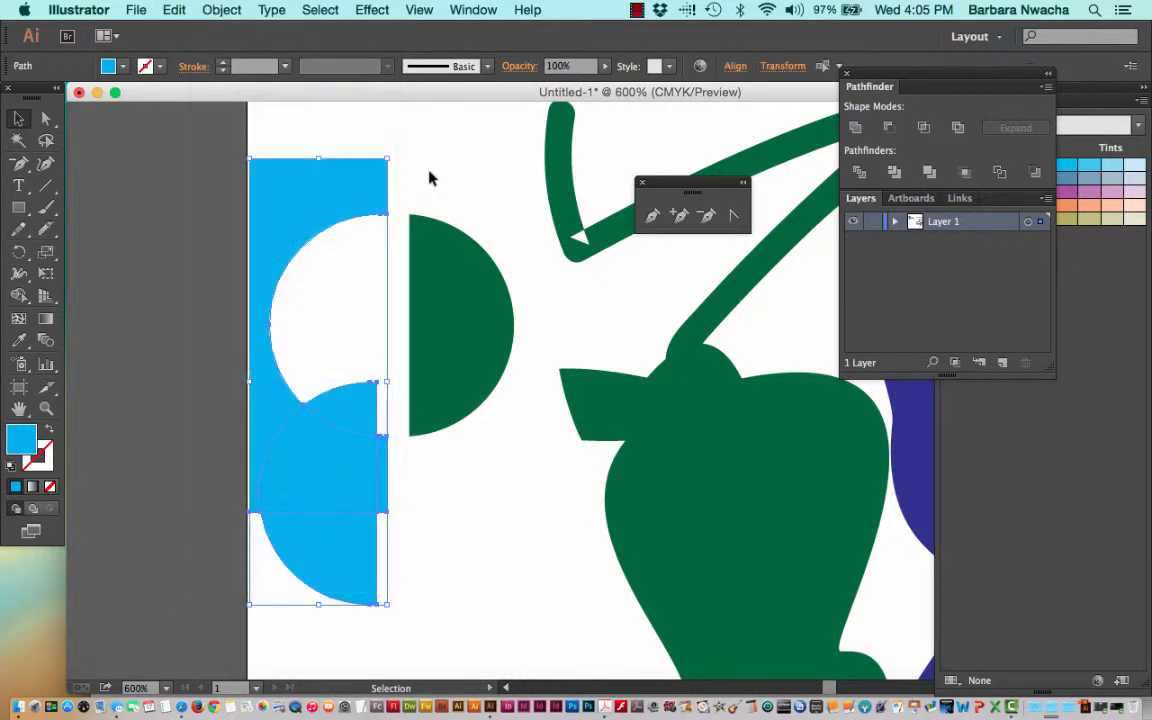
click(427, 170)
Pull the divided cyan pieces apart, moving the overlap piece right, the quarter-circle down and the small curved wedge up
drag(311, 458, 436, 509)
drag(334, 548, 319, 598)
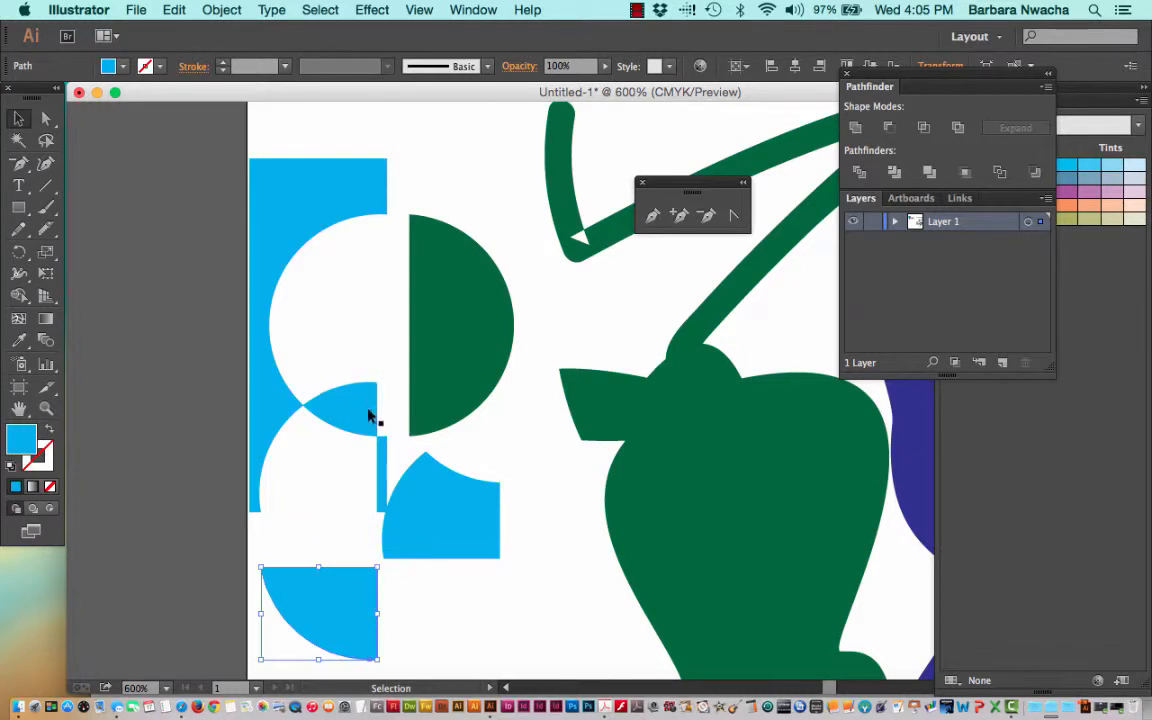
drag(370, 416, 370, 388)
click(342, 494)
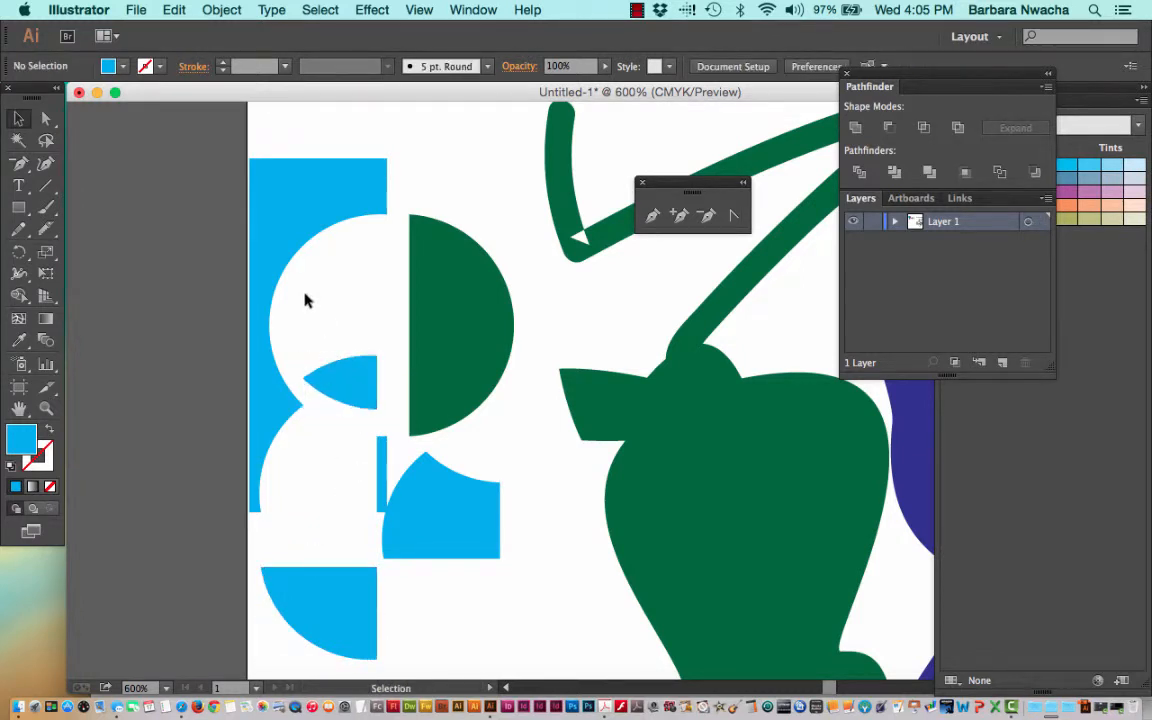
drag(450, 540, 481, 524)
click(453, 587)
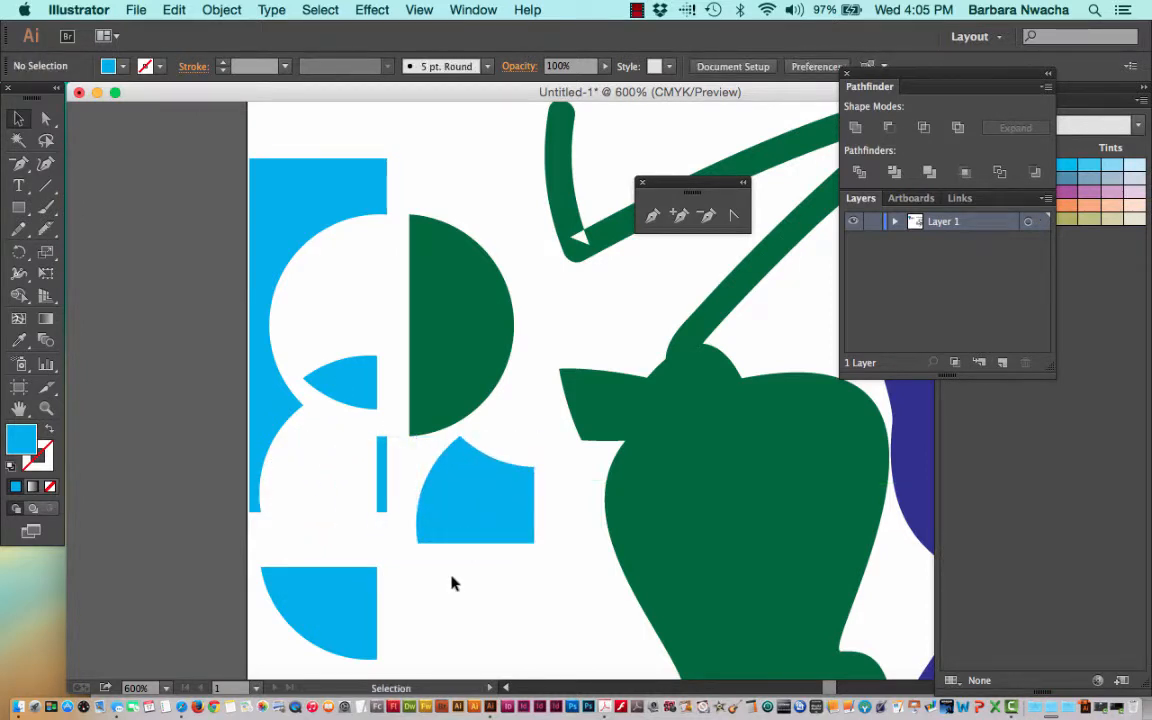
Move the cyan overlap piece onto the lower quarter-circle and unite the two into one shape
scroll(453, 584, right, 2)
scroll(453, 584, down, 1)
drag(427, 496, 345, 585)
click(488, 568)
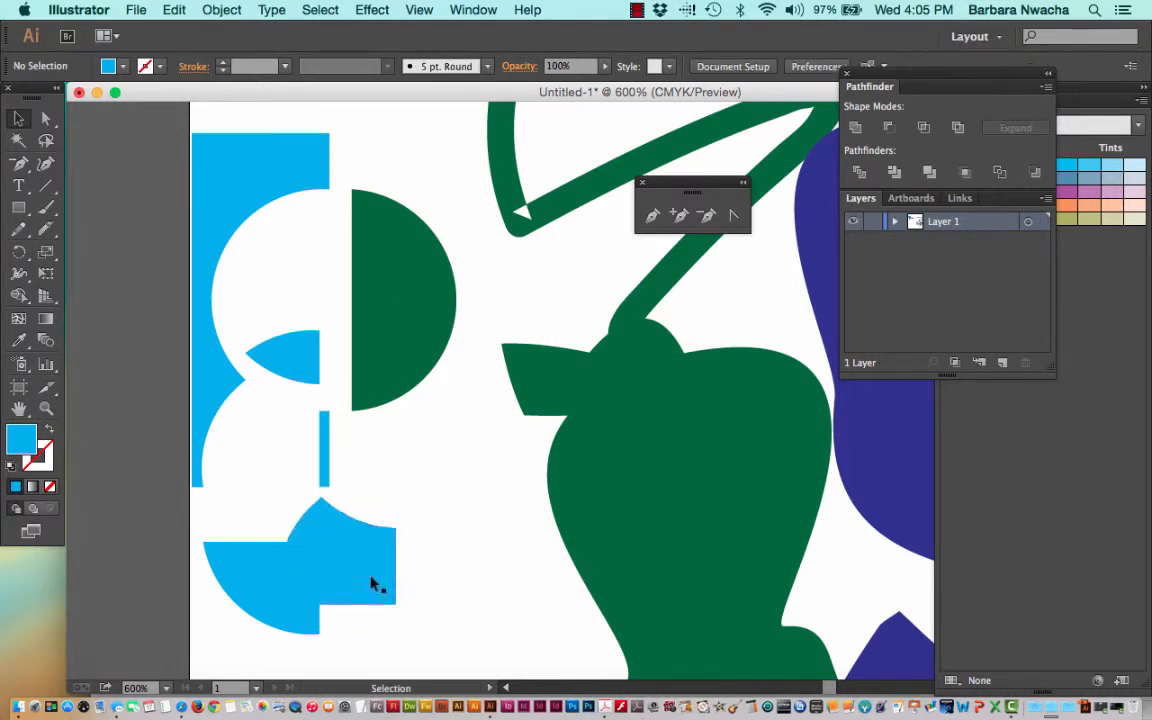
drag(226, 643, 343, 556)
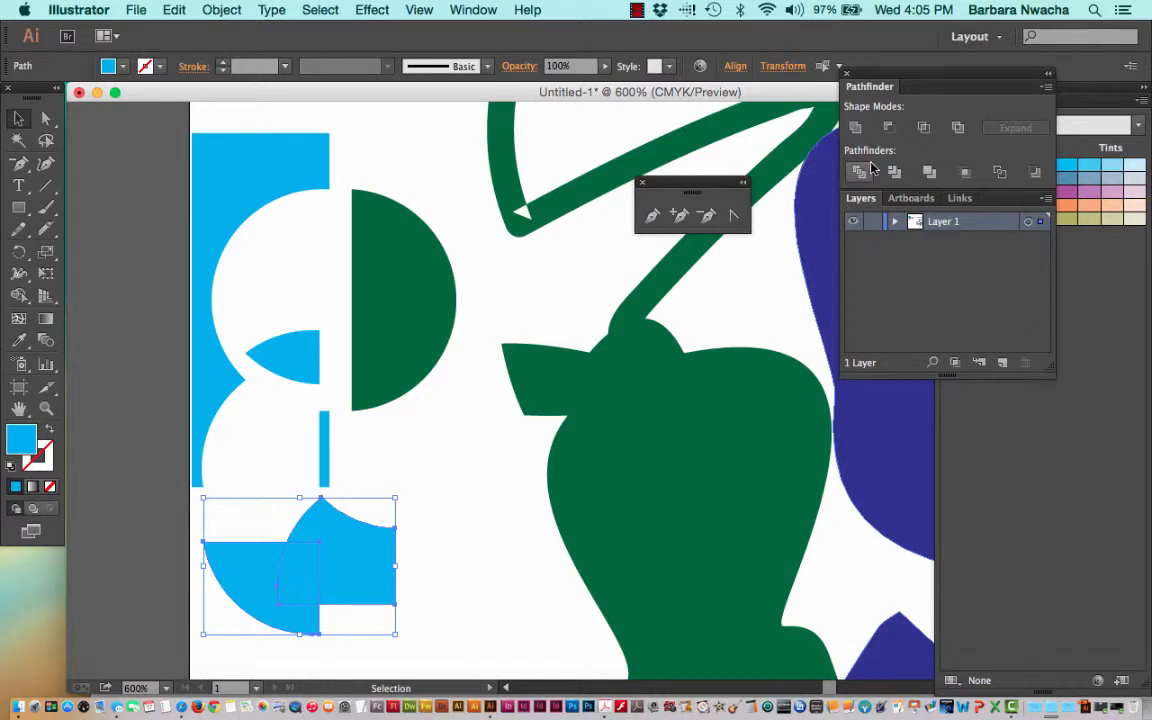
click(856, 129)
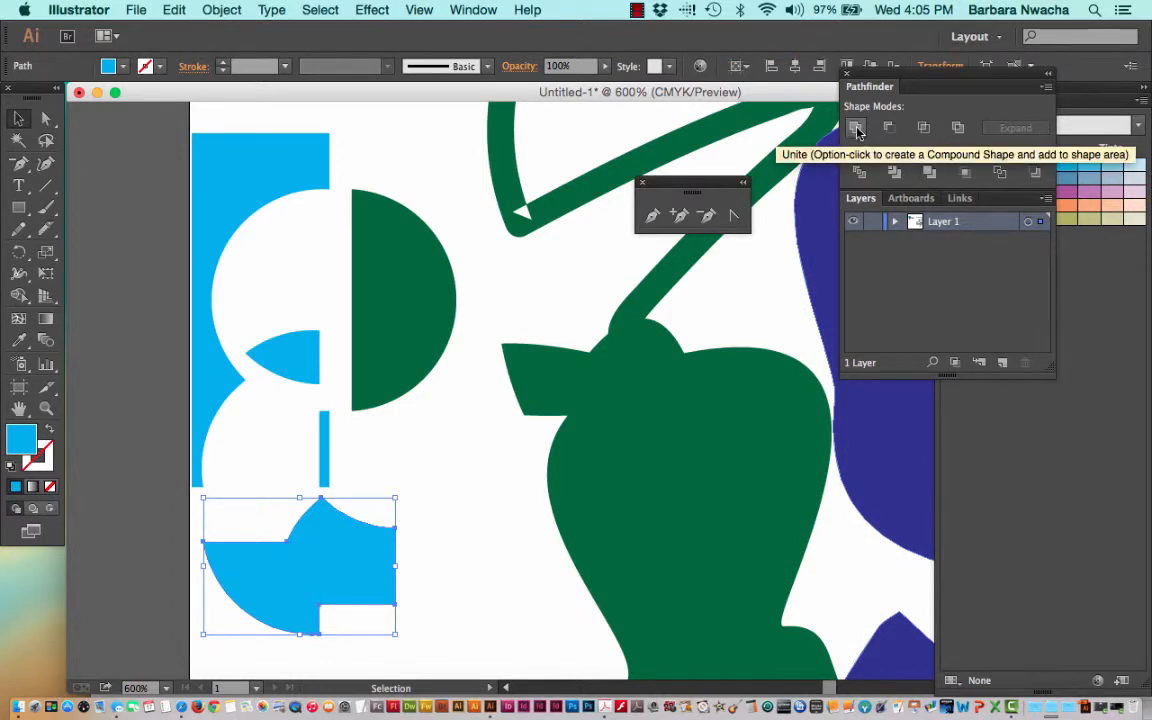
click(462, 500)
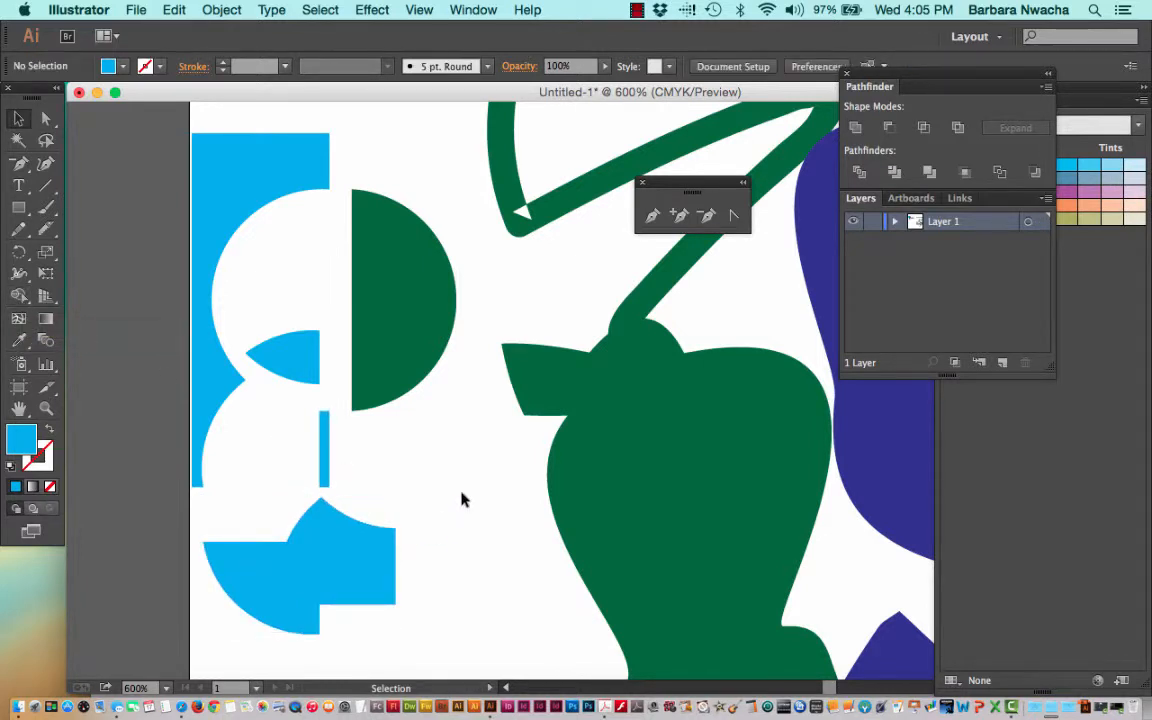
Create an area text frame between the cyan pieces and the green pear-like shape, containing the letter "A"
click(24, 183)
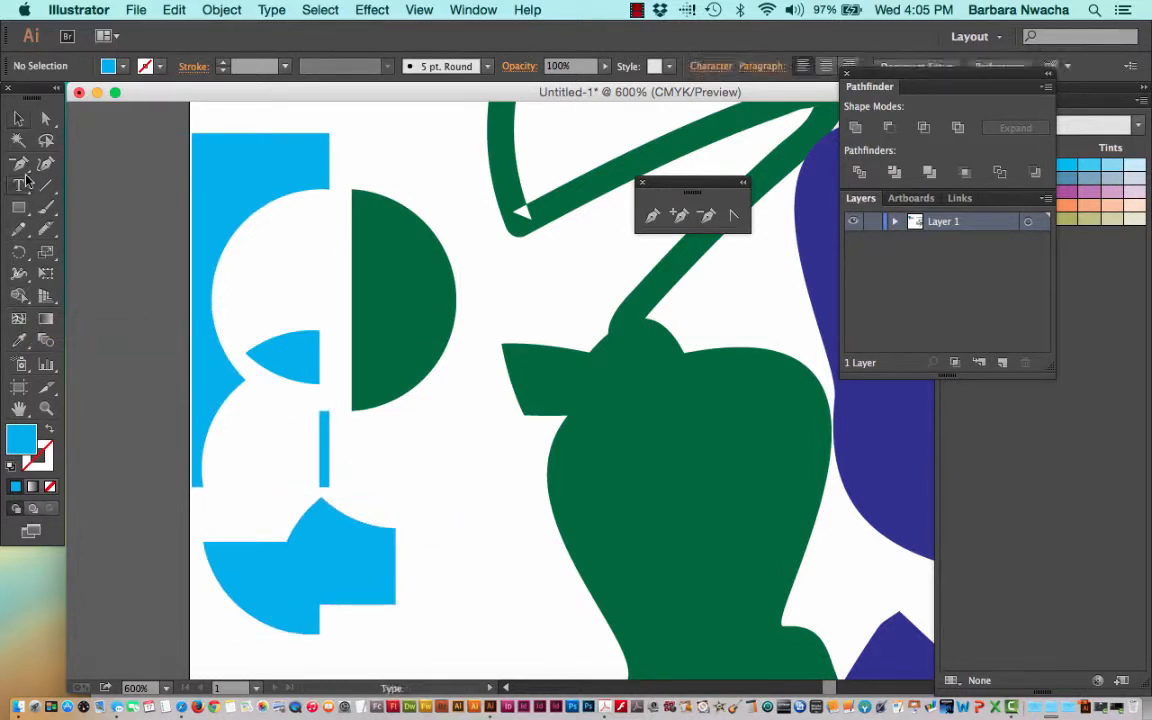
drag(26, 178, 82, 185)
drag(447, 456, 531, 587)
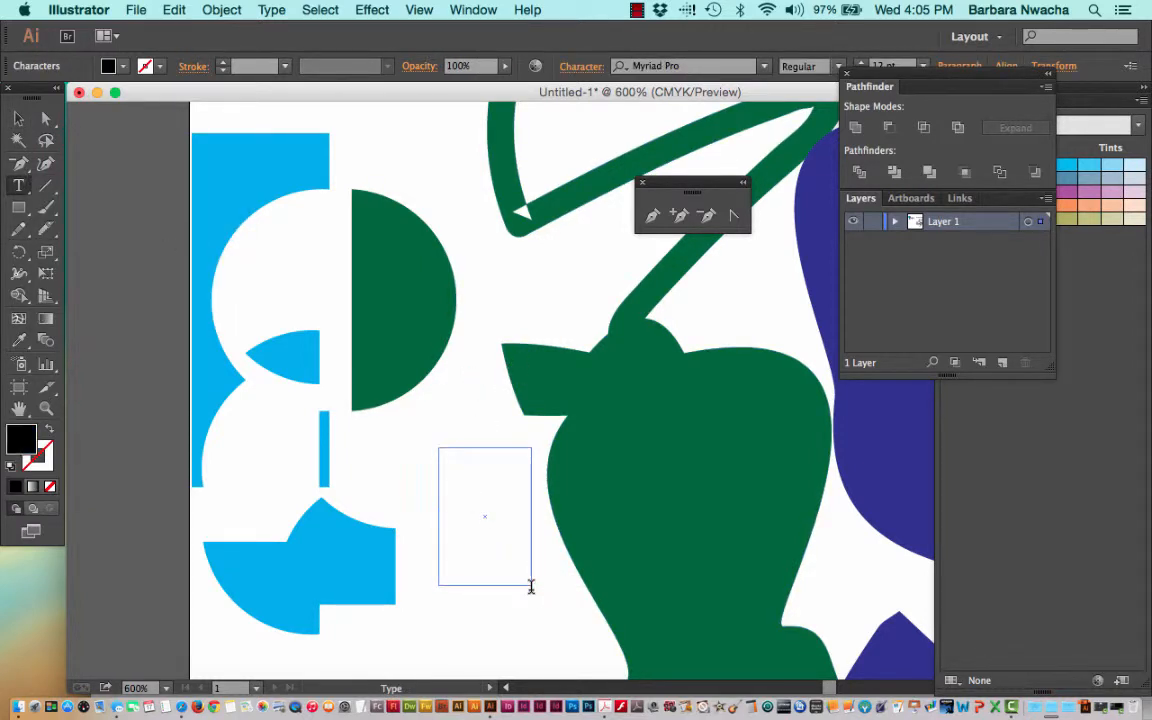
text(A)
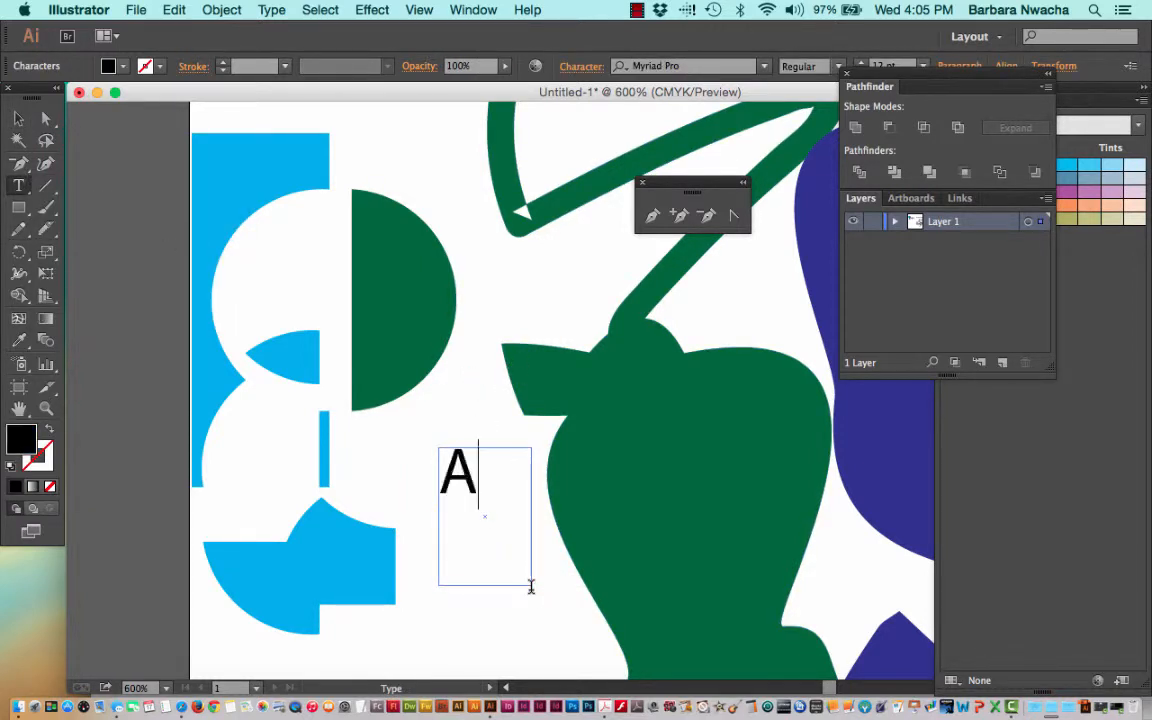
Try to scale the letter A by resizing its text frame, and shift it slightly on the artboard
click(18, 118)
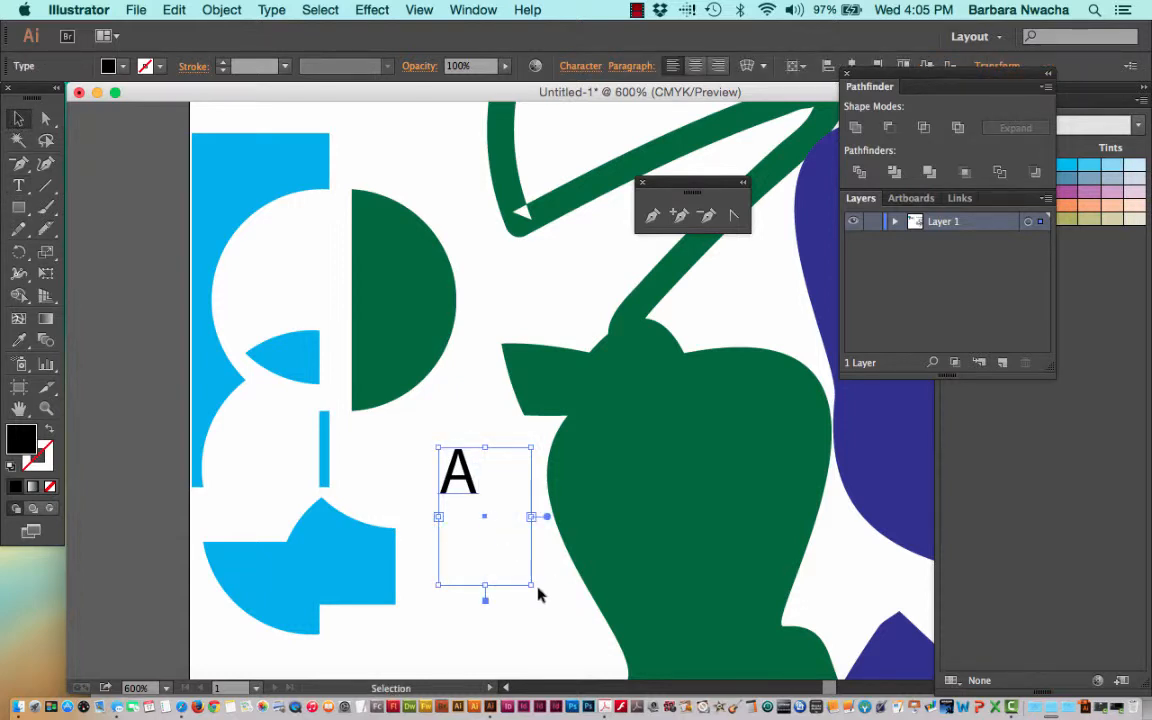
drag(531, 586, 497, 516)
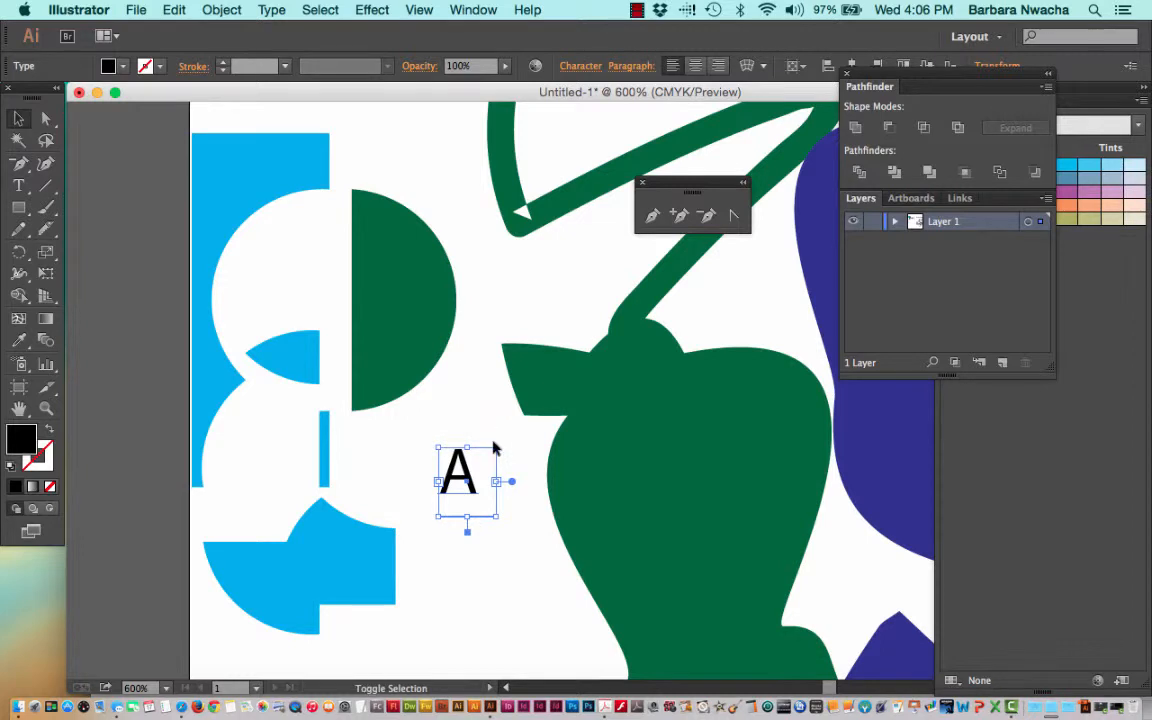
drag(492, 452, 567, 364)
drag(459, 398, 467, 441)
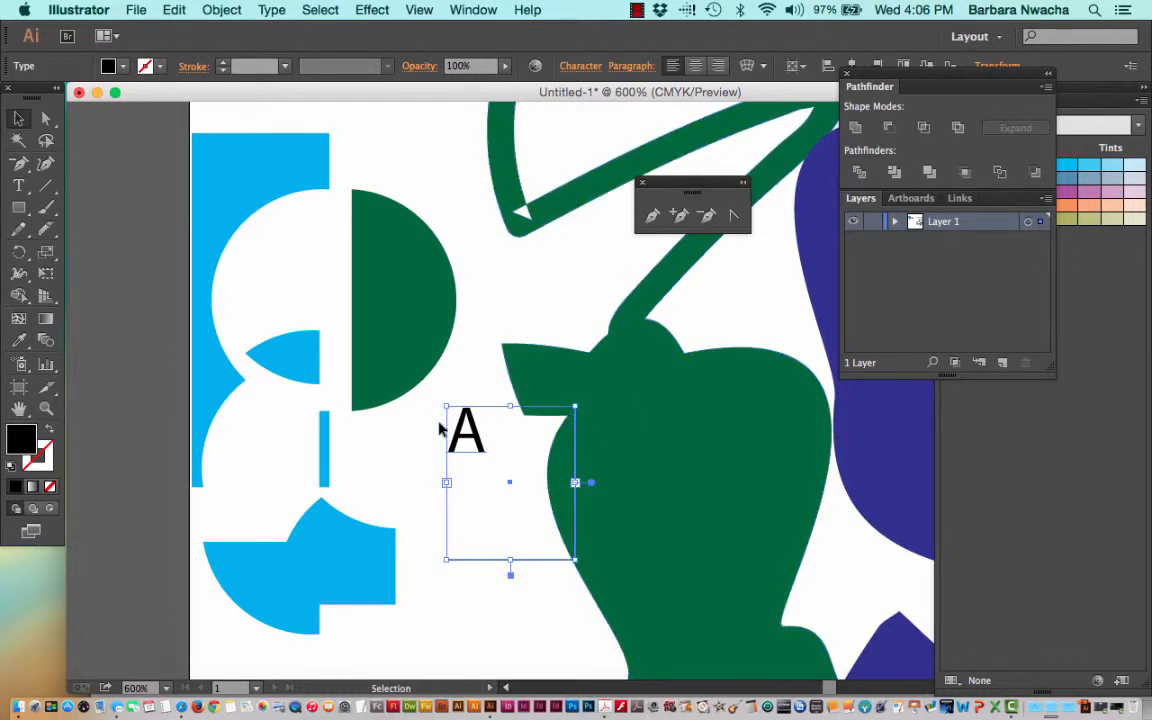
click(460, 378)
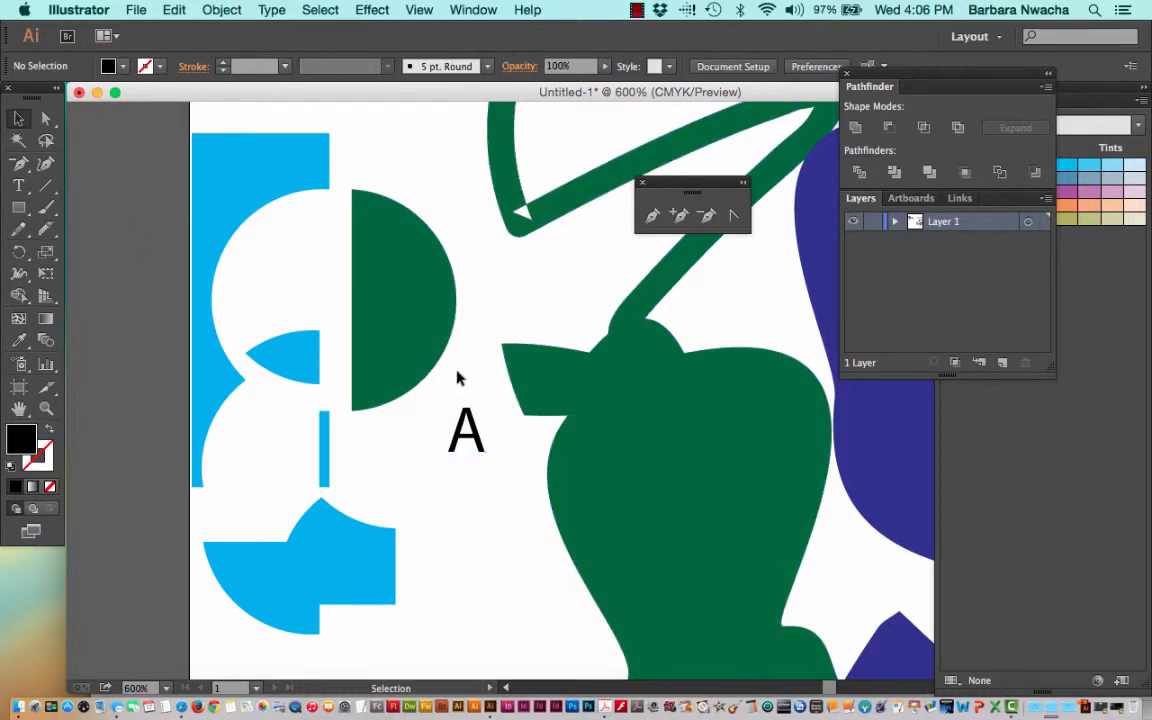
Convert the letter A to outlines, enlarge it and place its left leg over the united cyan shape's right edge
click(476, 442)
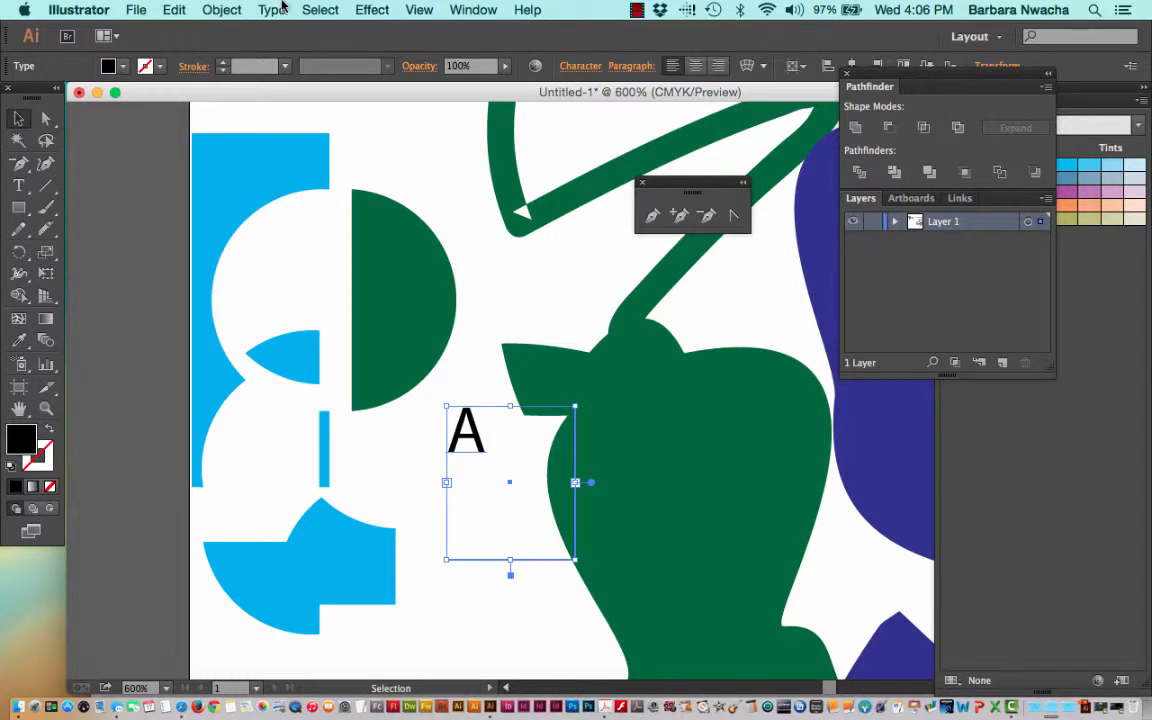
click(276, 10)
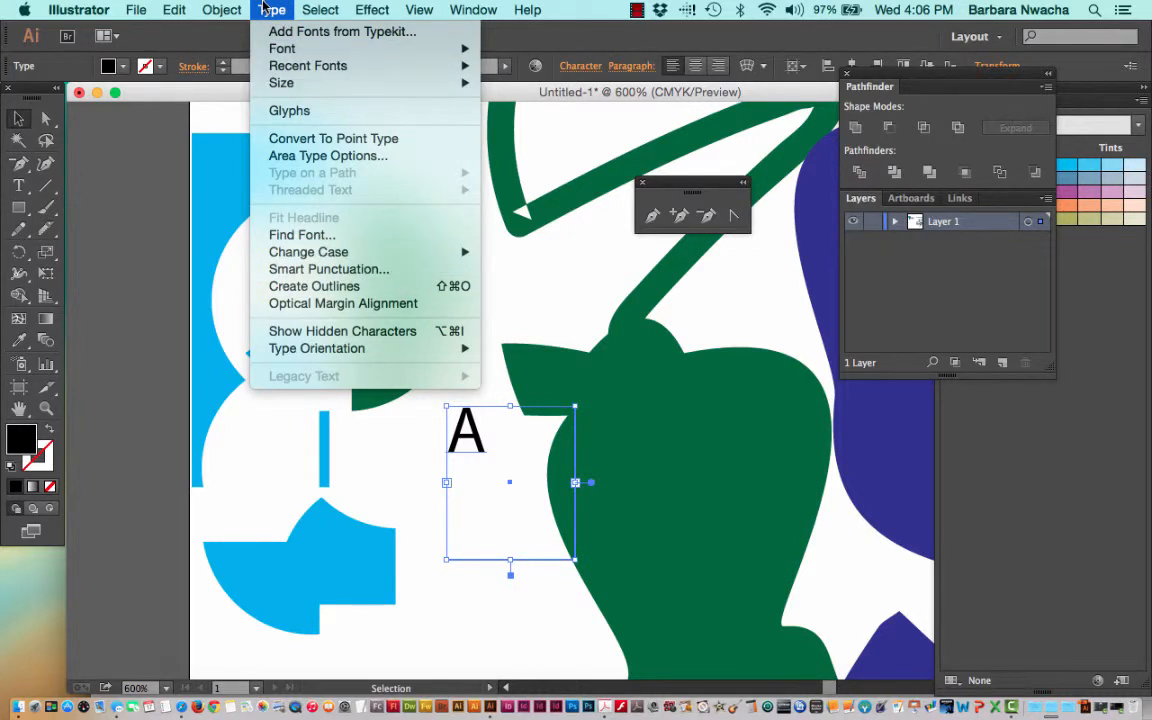
click(386, 288)
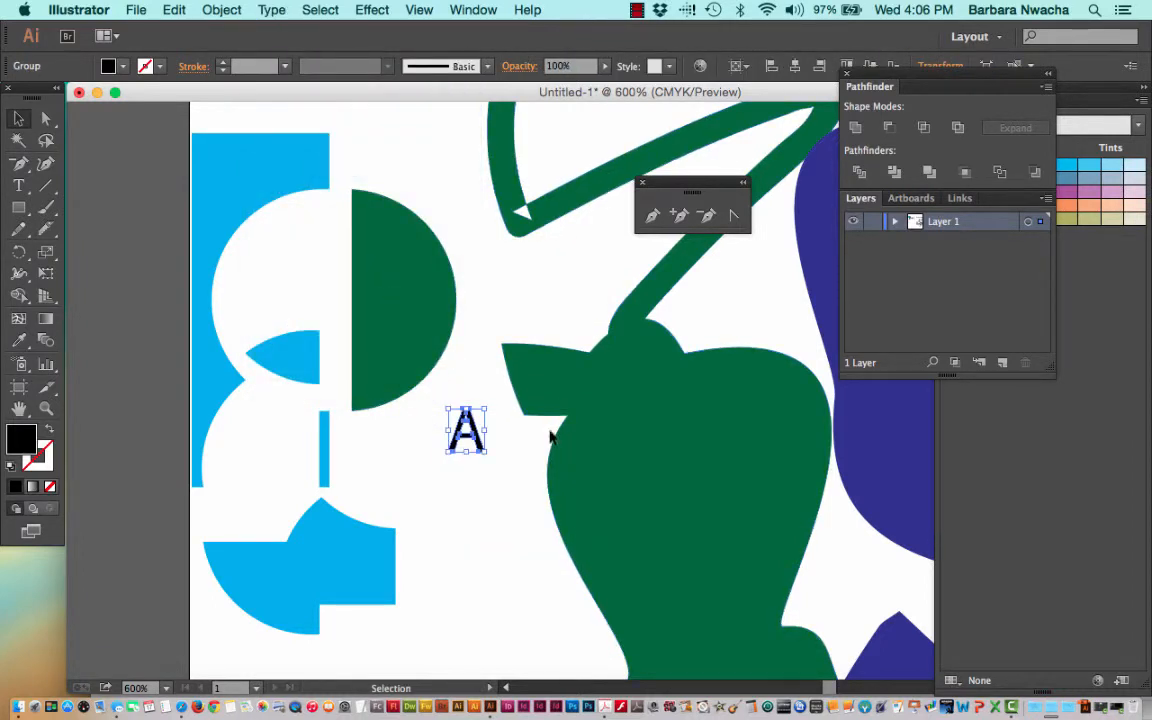
drag(487, 408, 593, 280)
drag(562, 392, 465, 548)
Apply the Divide pathfinder to the letter A and the united cyan shape, then ungroup and deselect the pieces
drag(441, 639, 347, 537)
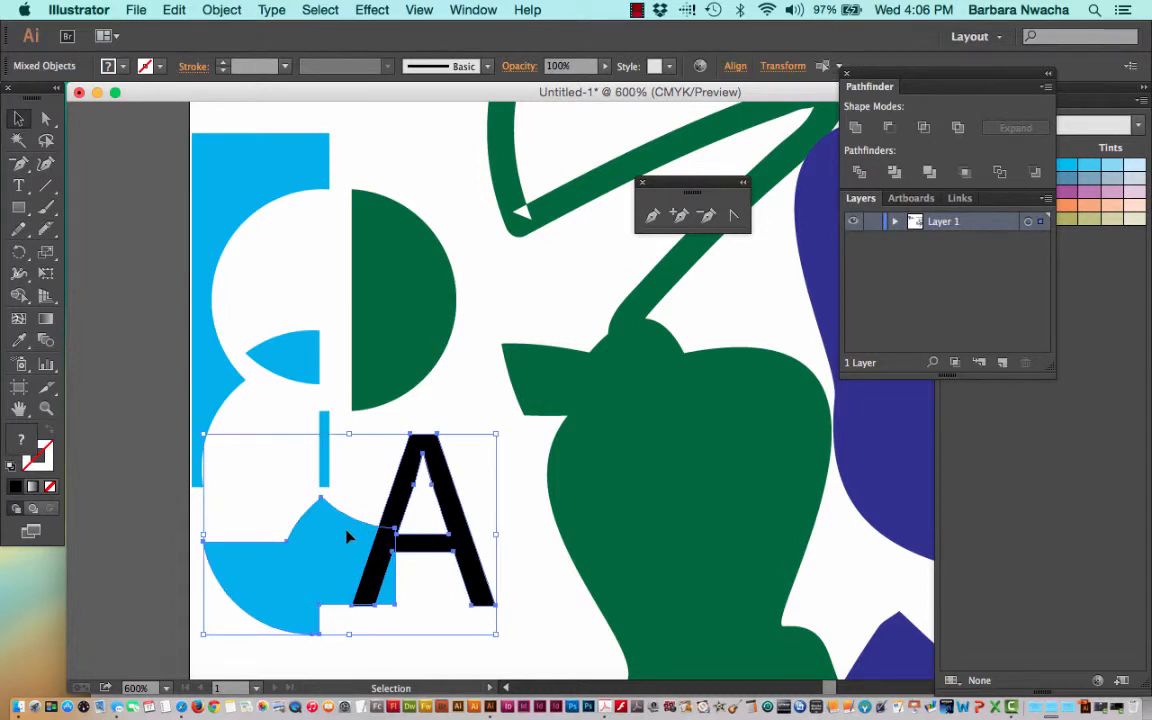
click(857, 183)
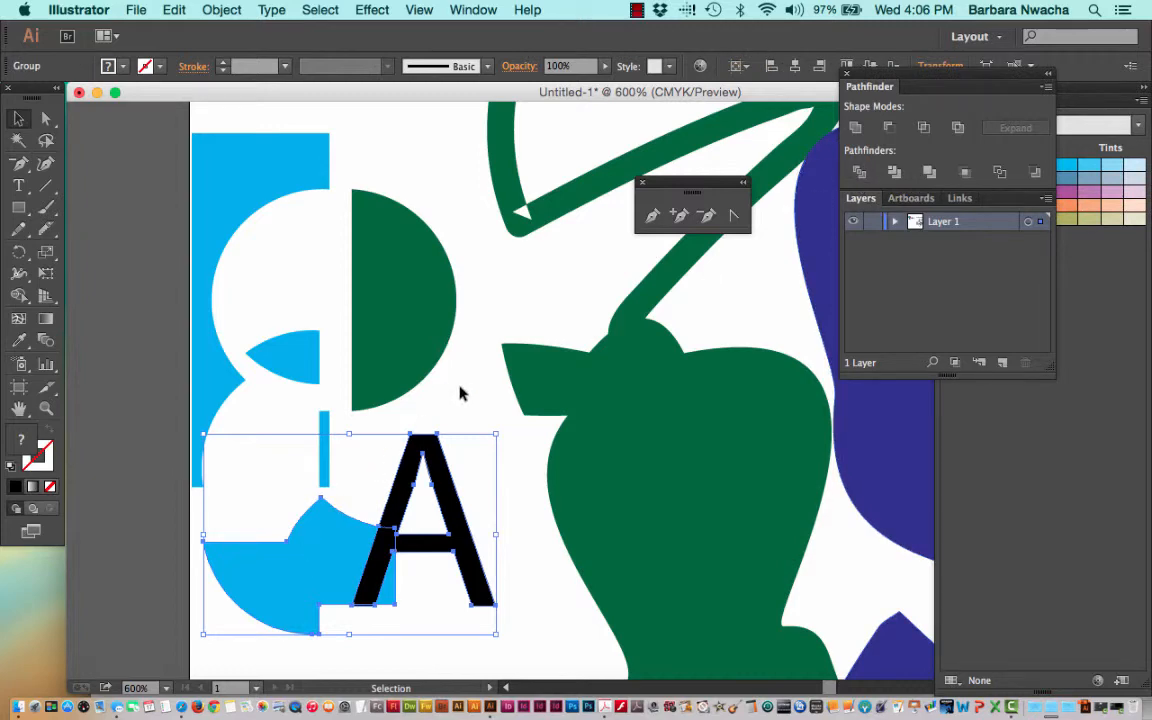
click(338, 598)
click(316, 562)
click(172, 9)
mouse_move(205, 8)
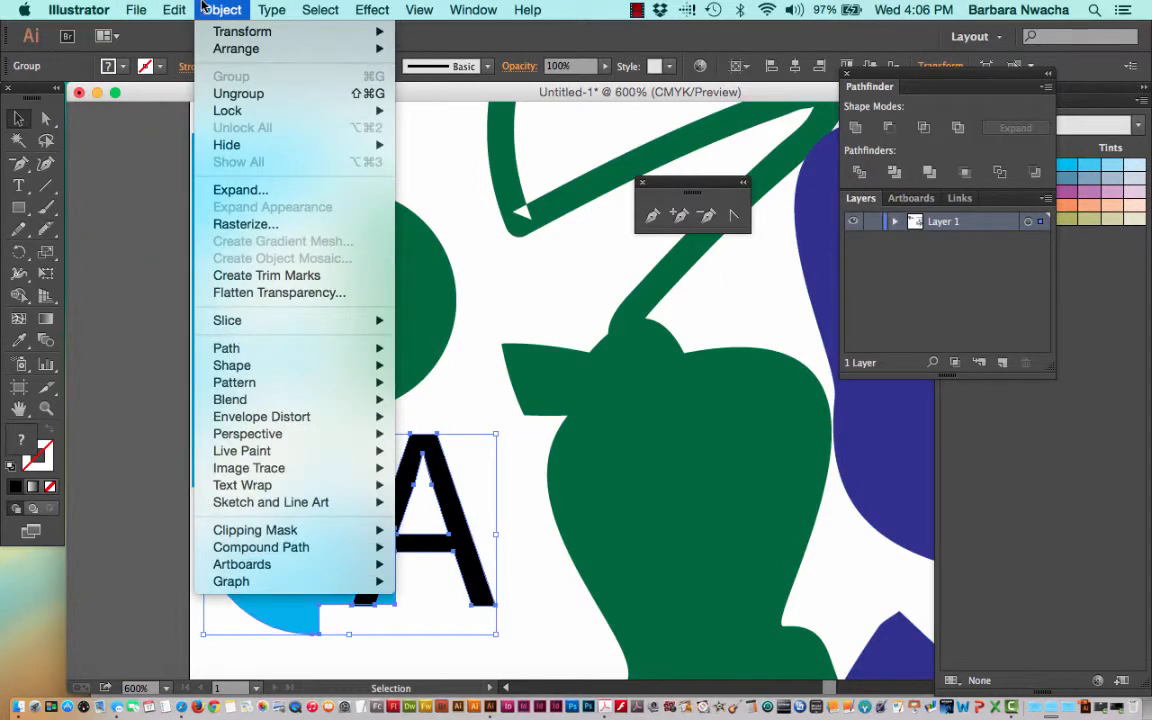
click(238, 93)
click(535, 558)
Pull the divided letter and cyan pieces apart, moving the large cyan piece and the black leg fragment left
drag(331, 565, 402, 592)
click(443, 594)
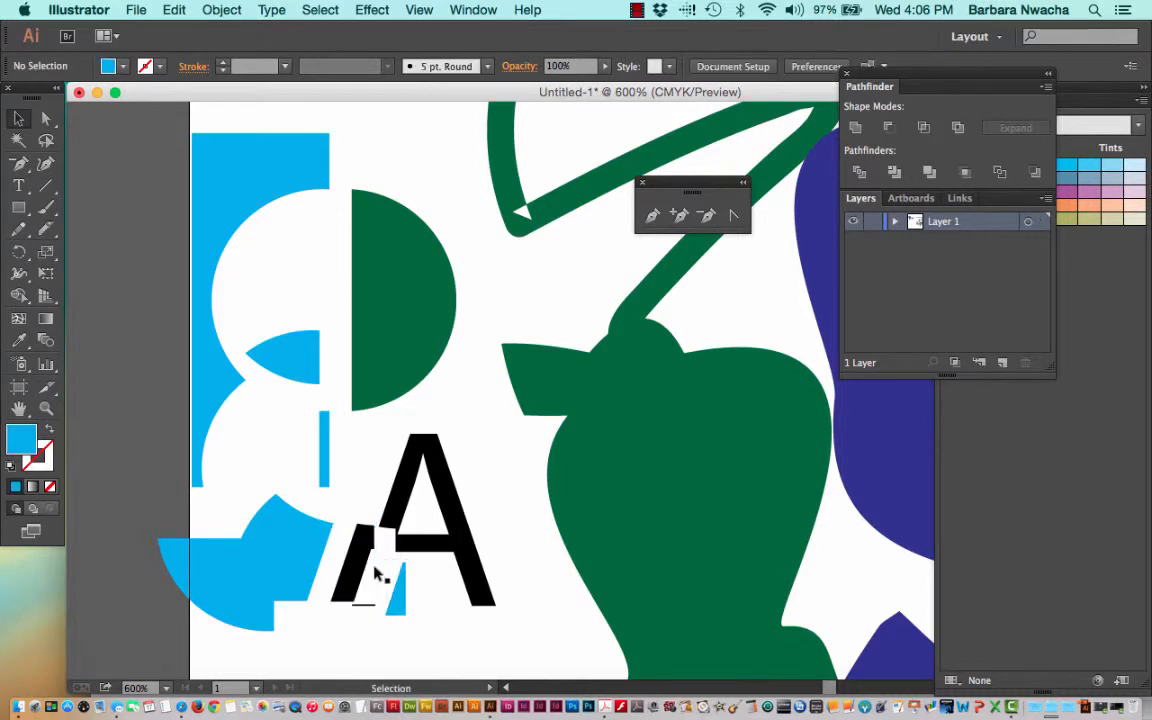